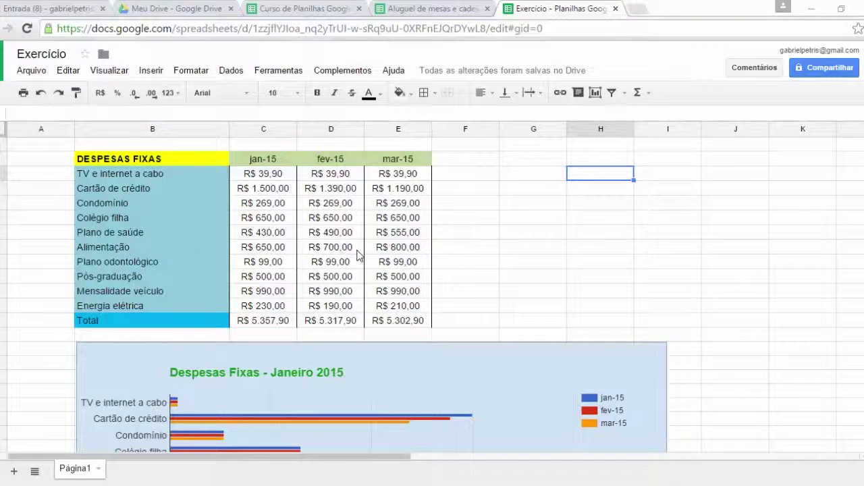
# Step: Turn on a filter for the DESPESAS FIXAS table
pyautogui.scroll(-1, 358, 255)
pyautogui.scroll(-3, 358, 255)
pyautogui.scroll(4, 358, 256)
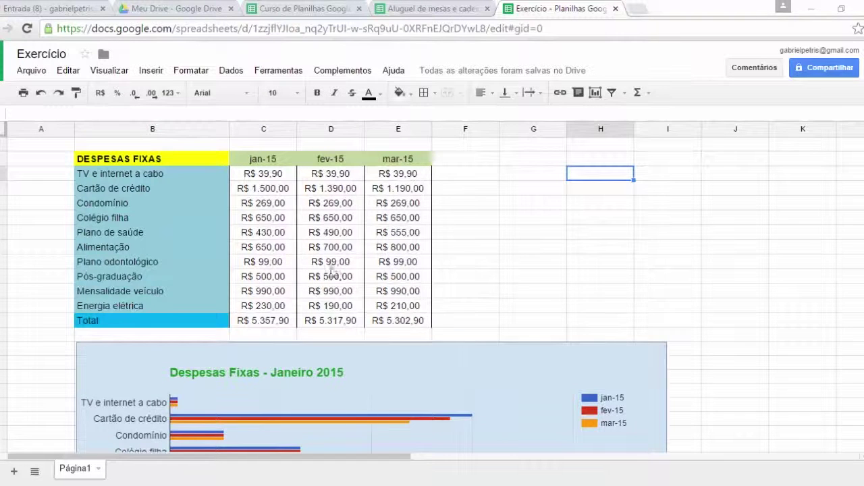
pyautogui.click(231, 70)
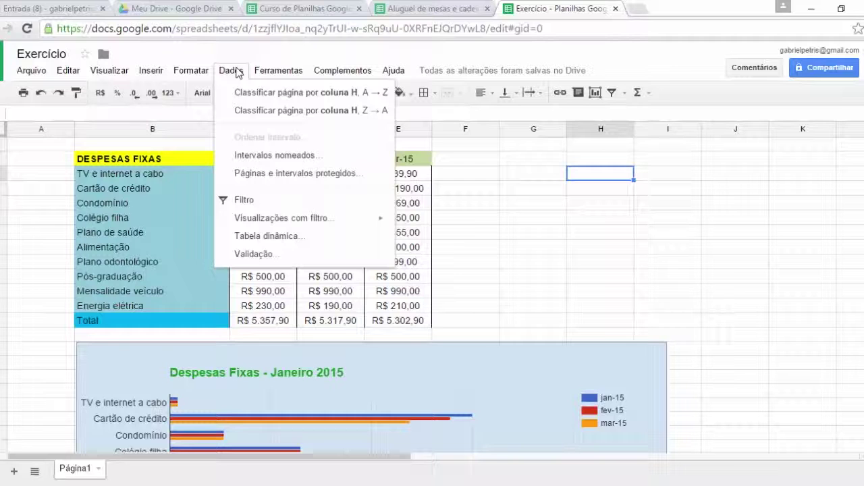
pyautogui.click(194, 157)
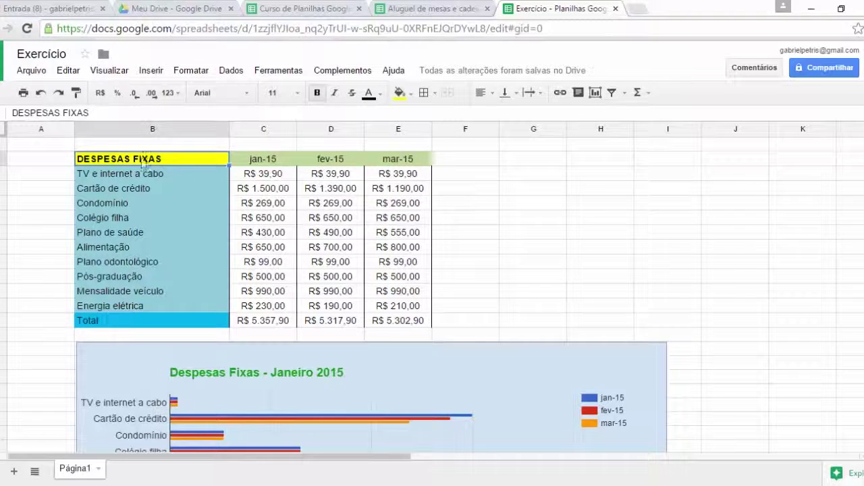
pyautogui.click(201, 72)
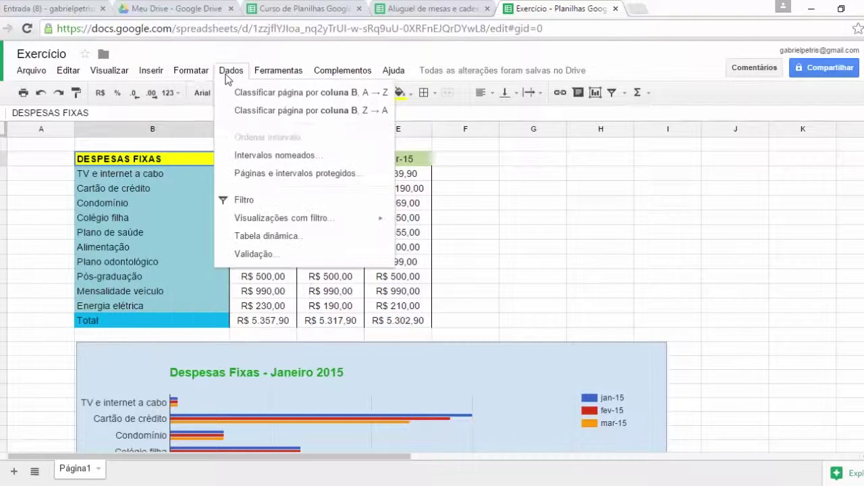
pyautogui.moveTo(228, 75)
pyautogui.click(240, 201)
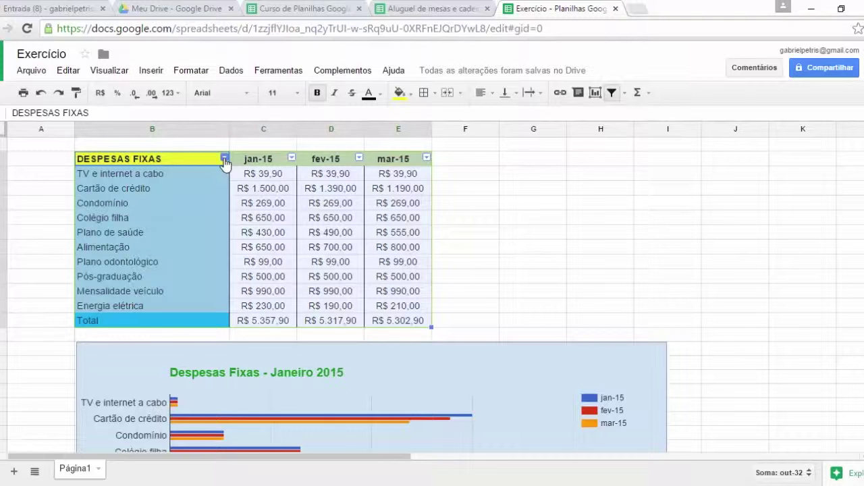
# Step: Filter the DESPESAS FIXAS column by values, clearing all entries and selecting only Condomínio
pyautogui.click(225, 160)
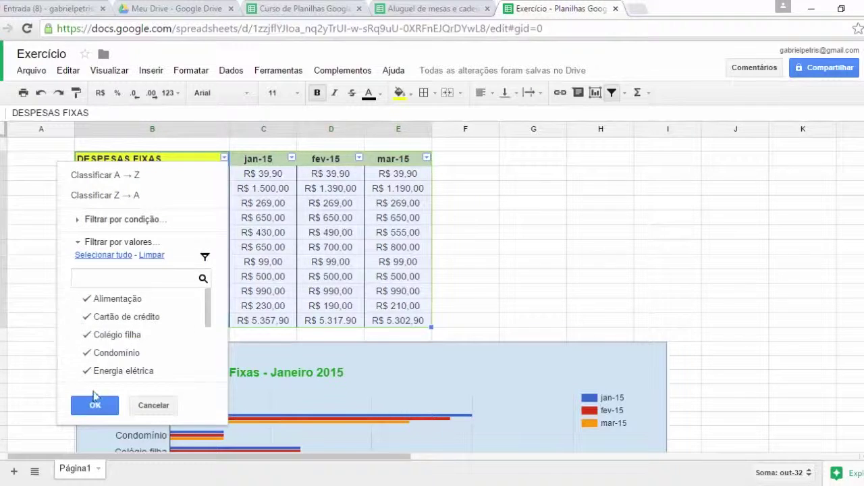
pyautogui.scroll(-3, 209, 309)
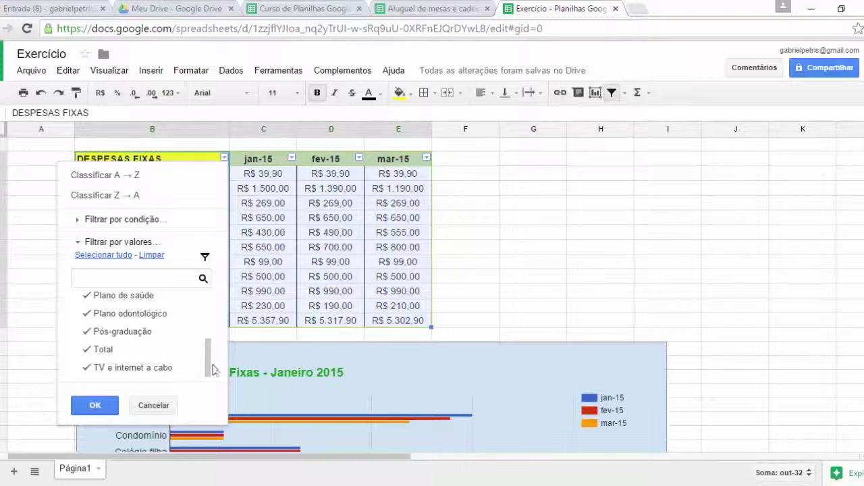
pyautogui.moveTo(207, 358); pyautogui.dragTo(206, 308)
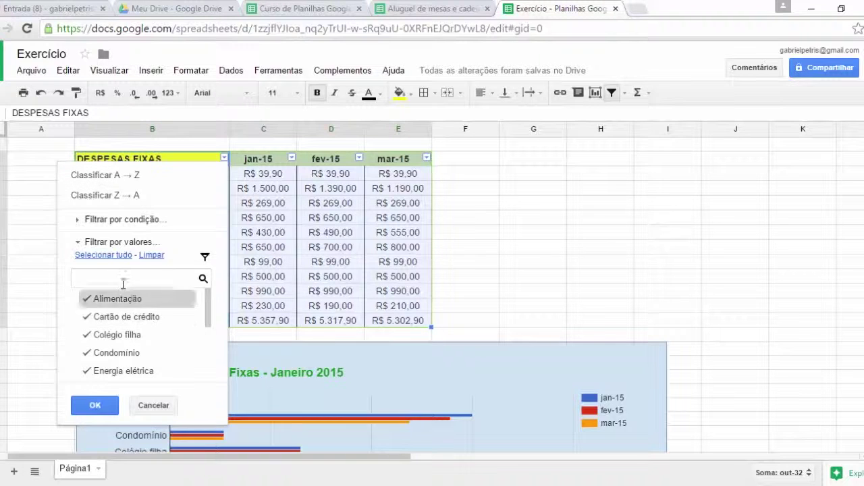
pyautogui.click(150, 256)
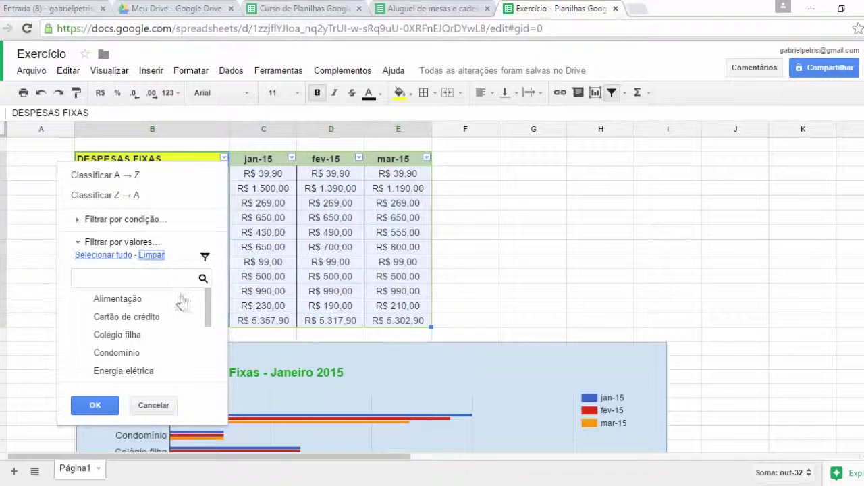
pyautogui.moveTo(210, 315)
pyautogui.mouseDown()
pyautogui.moveTo(209, 368)
pyautogui.moveTo(201, 307)
pyautogui.mouseUp()
pyautogui.moveTo(208, 314)
pyautogui.mouseDown()
pyautogui.moveTo(208, 357)
pyautogui.moveTo(207, 316)
pyautogui.mouseUp()
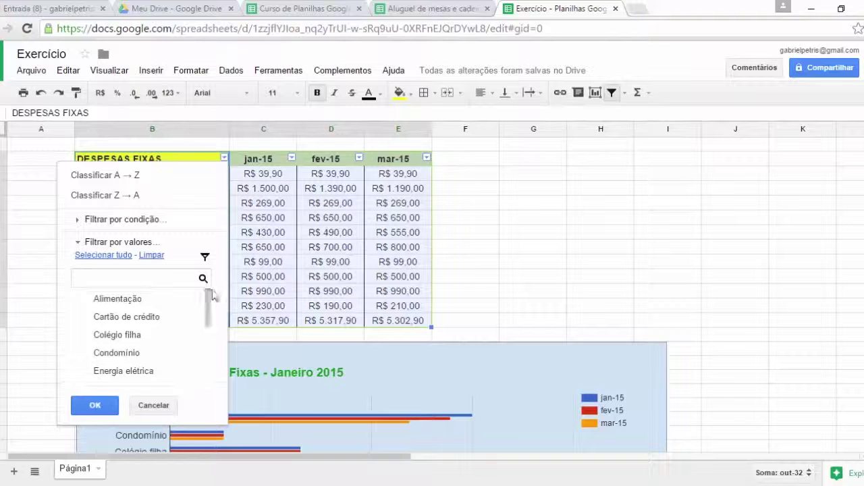
pyautogui.click(105, 354)
pyautogui.click(95, 406)
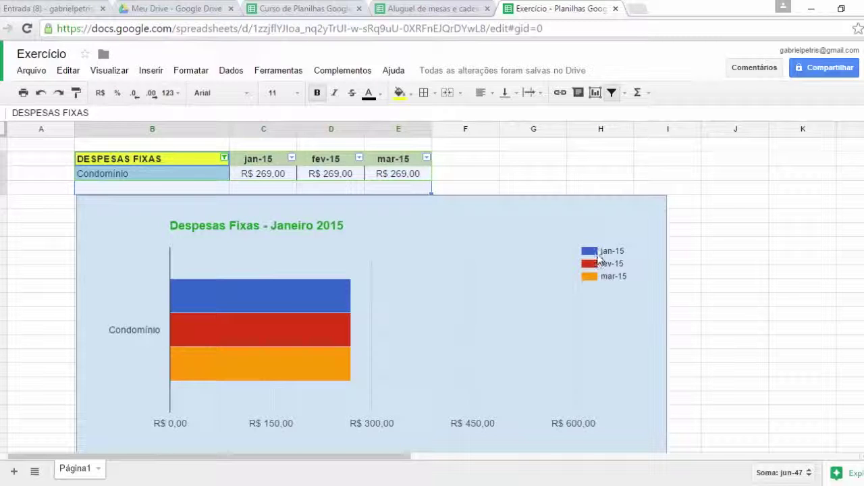
# Step: Change the DESPESAS FIXAS column filter to show Cartão de crédito instead of Condomínio
pyautogui.click(224, 159)
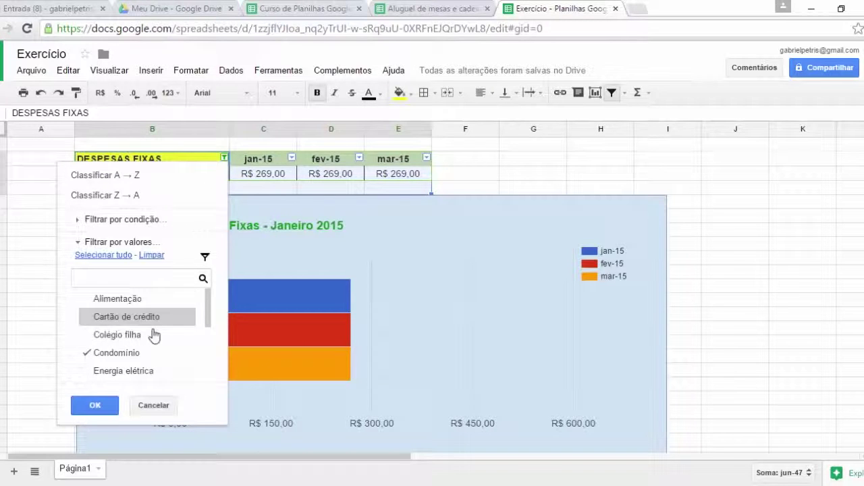
pyautogui.click(84, 354)
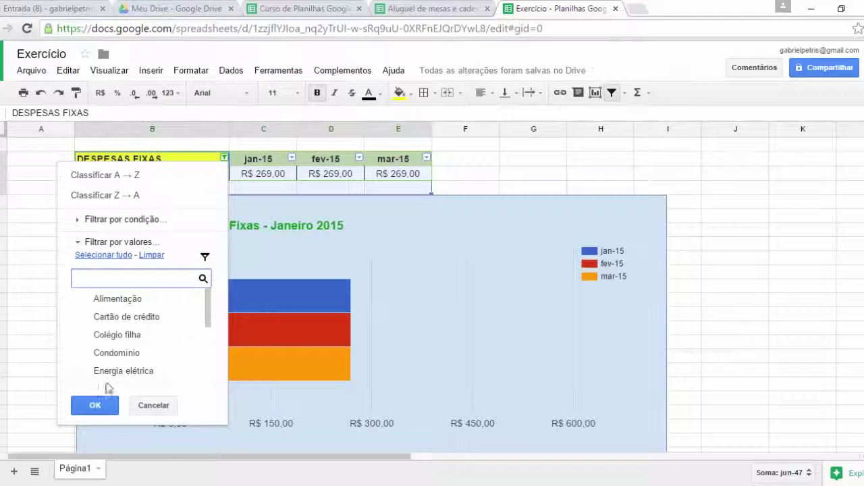
pyautogui.click(127, 318)
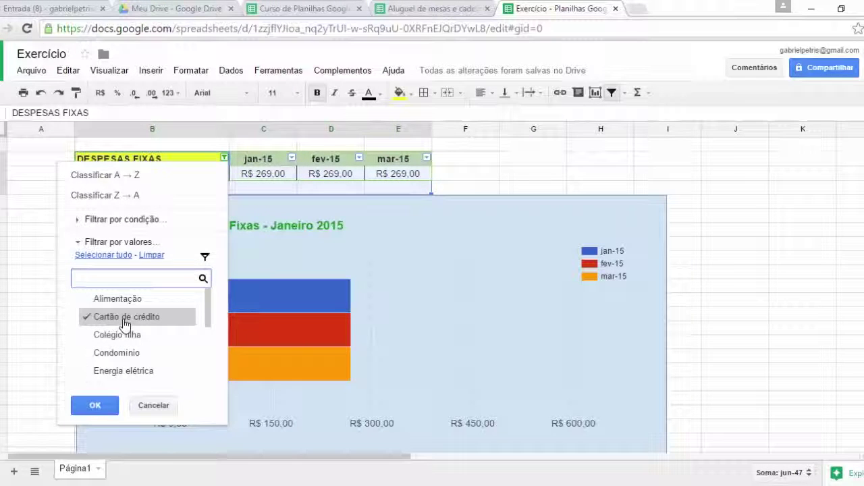
pyautogui.click(94, 405)
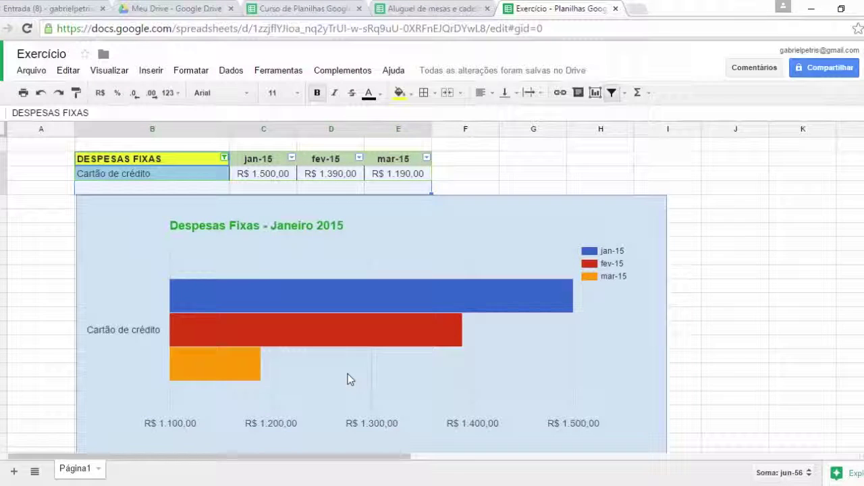
# Step: Add Energia elétrica to the values shown by the DESPESAS FIXAS column filter
pyautogui.click(224, 158)
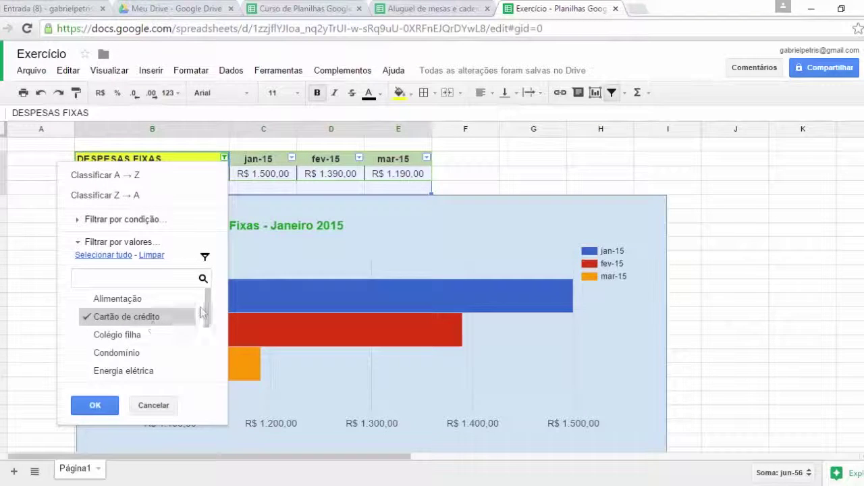
pyautogui.moveTo(209, 312); pyautogui.dragTo(205, 331)
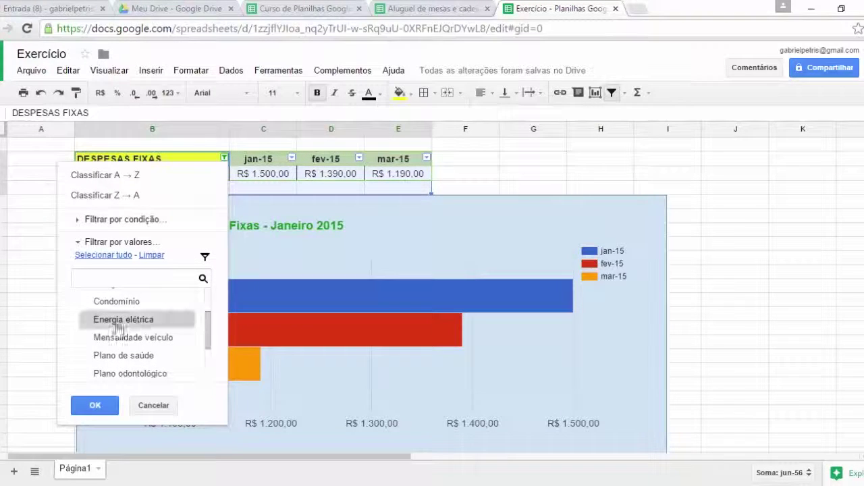
pyautogui.click(95, 320)
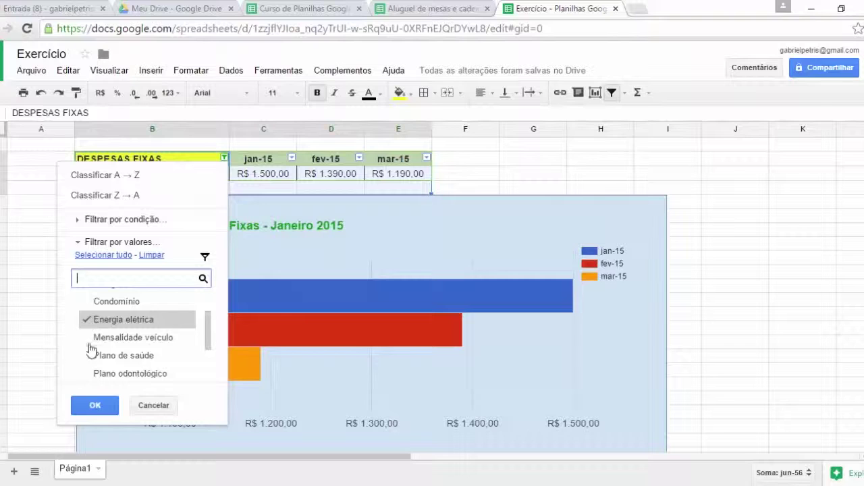
pyautogui.click(94, 405)
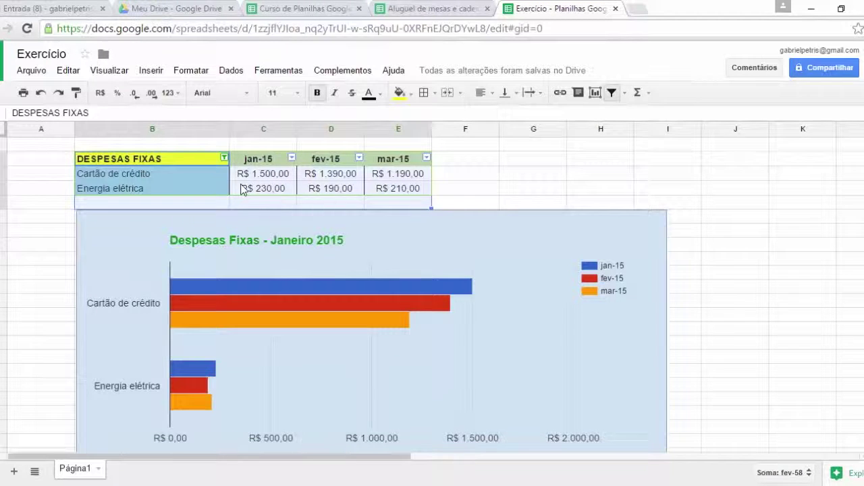
# Step: Review the filtered chart and turn off the filter on the expenses table
pyautogui.scroll(-1, 526, 320)
pyautogui.scroll(-2, 527, 320)
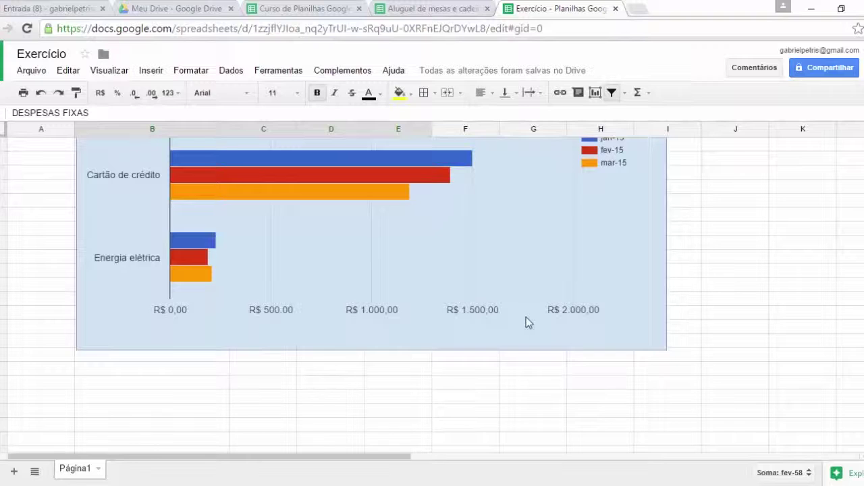
pyautogui.scroll(2, 526, 320)
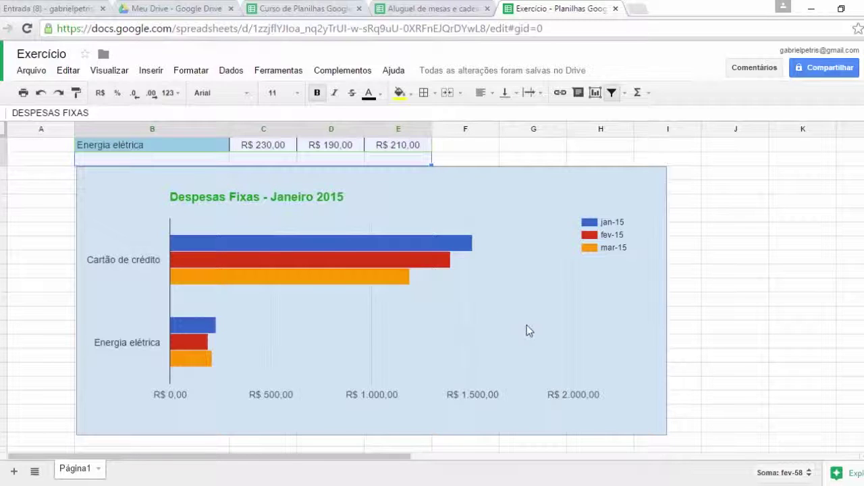
pyautogui.scroll(2, 446, 264)
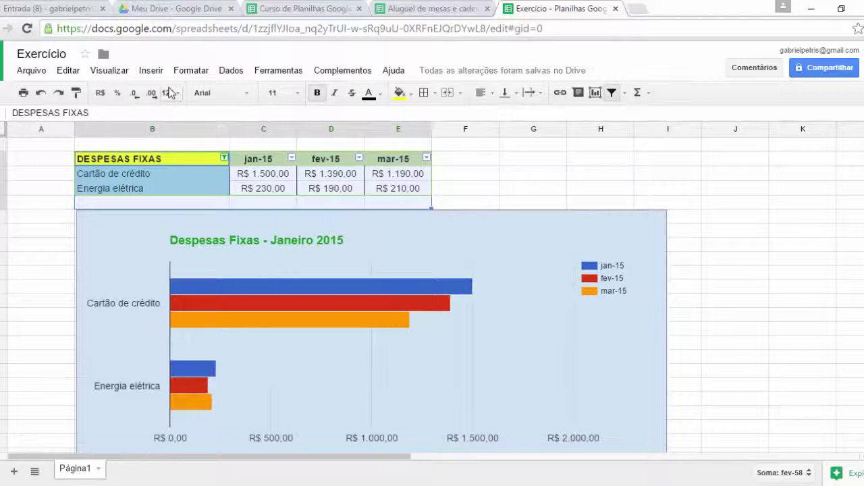
pyautogui.click(231, 70)
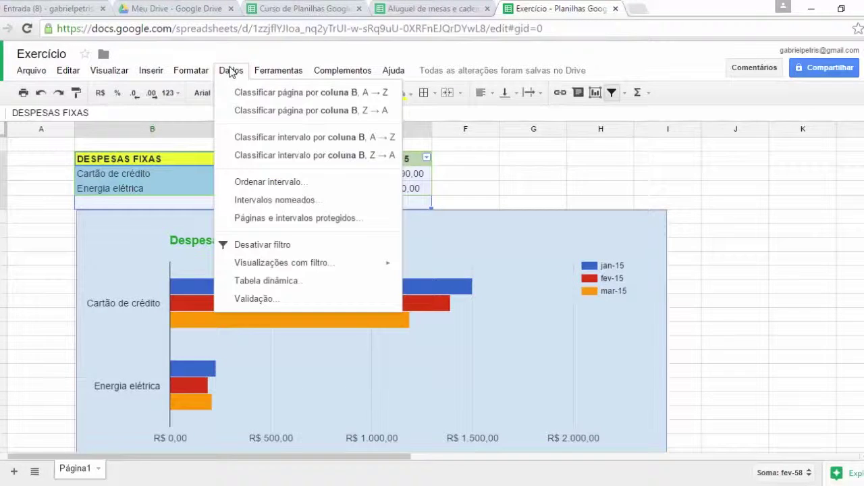
pyautogui.click(262, 244)
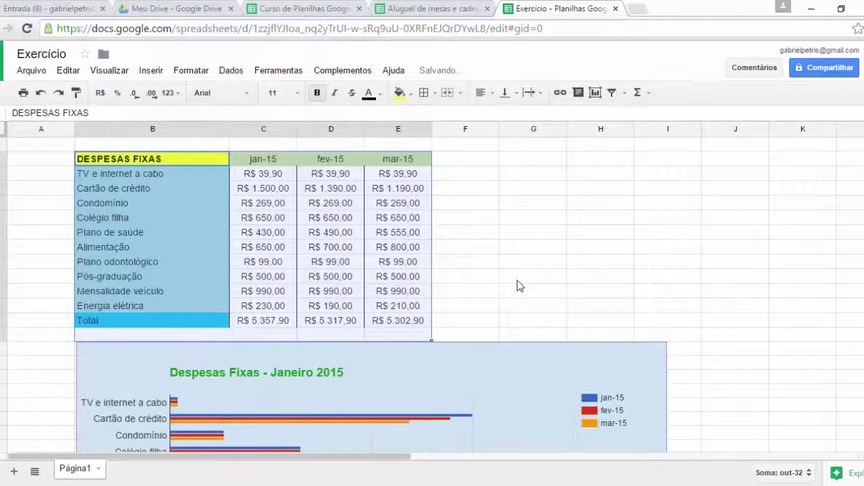
# Step: Run a spelling check on the selected expenses table and dismiss its result
pyautogui.click(239, 70)
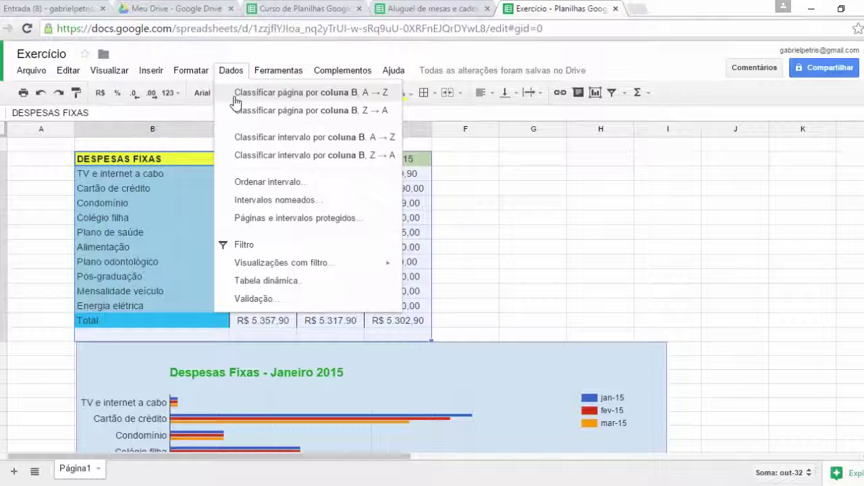
pyautogui.moveTo(275, 73)
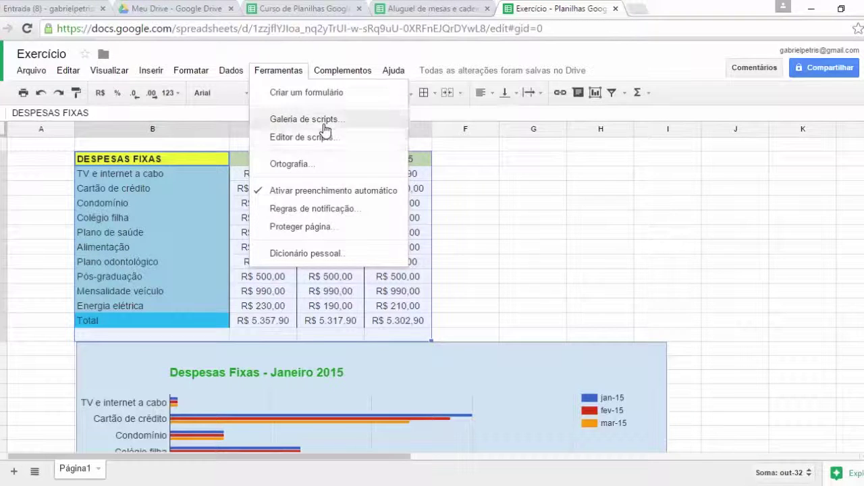
pyautogui.moveTo(340, 70)
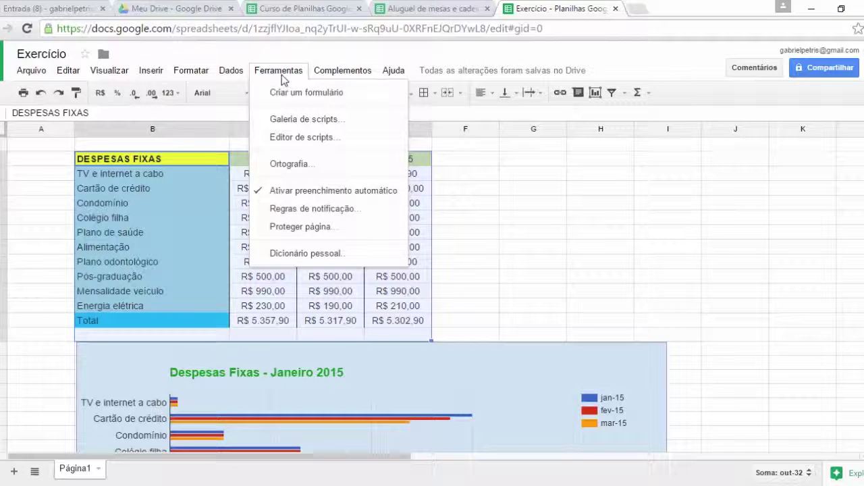
pyautogui.click(292, 164)
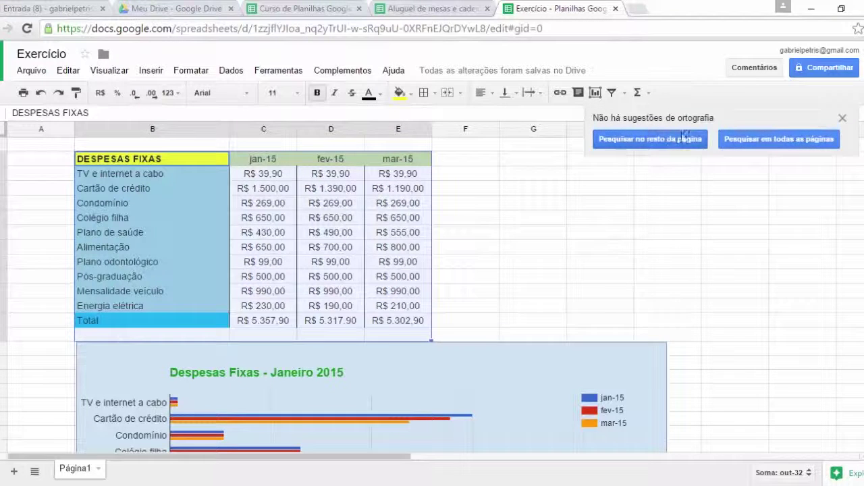
pyautogui.click(843, 120)
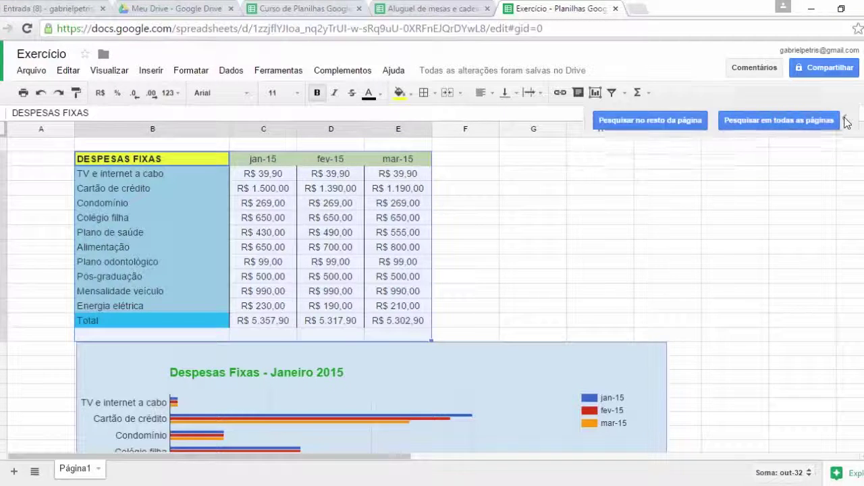
# Step: View the spreadsheet's notification rule options and close the dialog
pyautogui.click(272, 72)
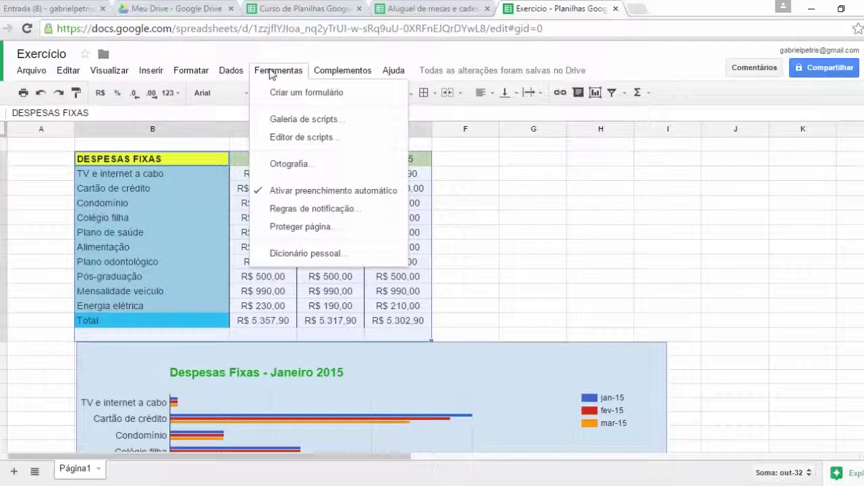
pyautogui.click(312, 215)
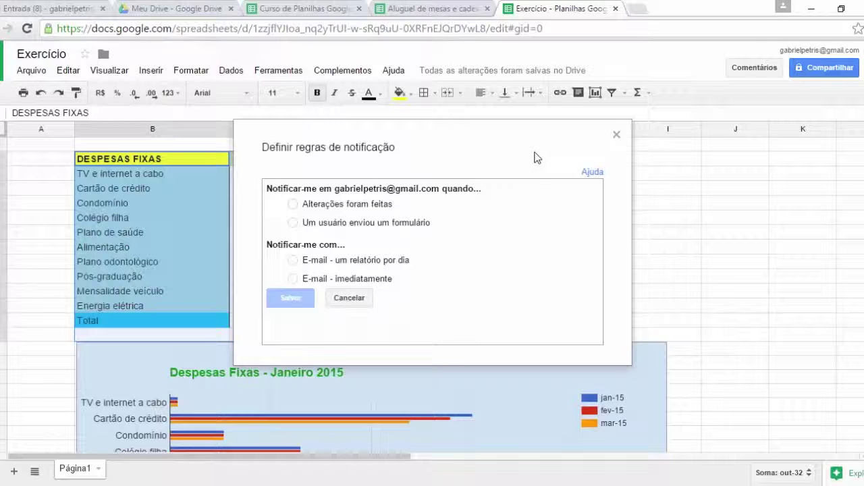
pyautogui.click(616, 134)
# Step: Protect the Página1 sheet under the description "sigilo" and proceed to its editing permissions
pyautogui.click(278, 70)
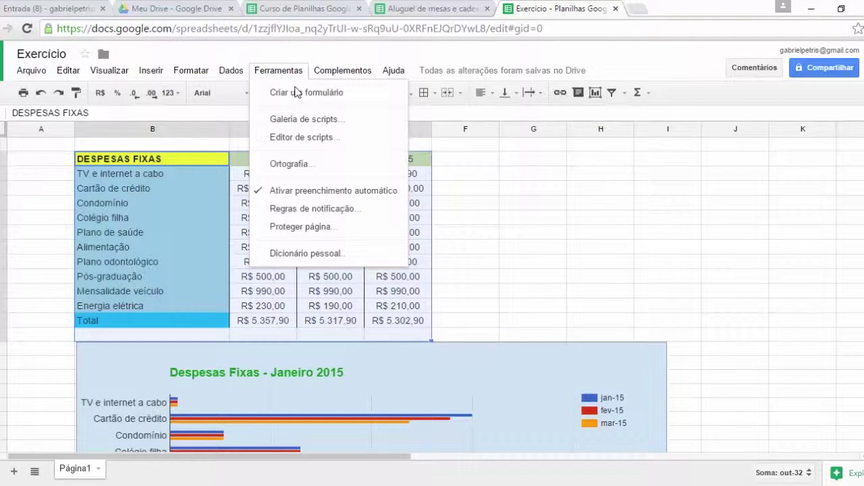
pyautogui.click(335, 230)
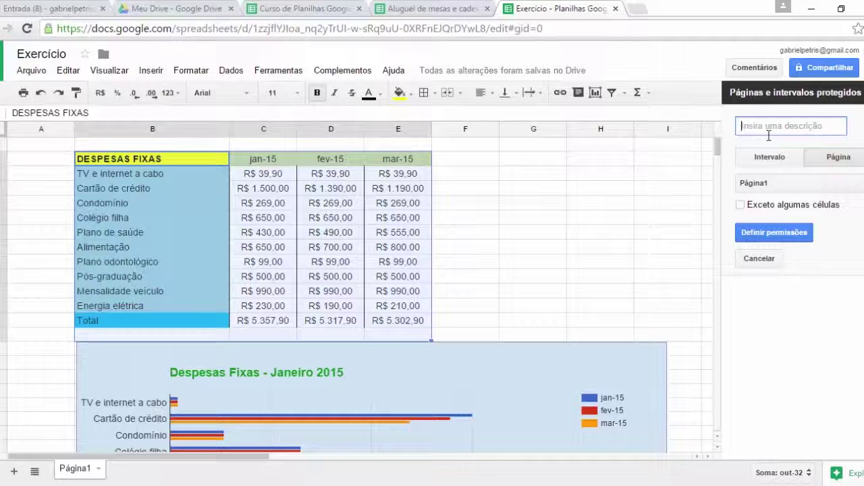
pyautogui.write('sigilo')
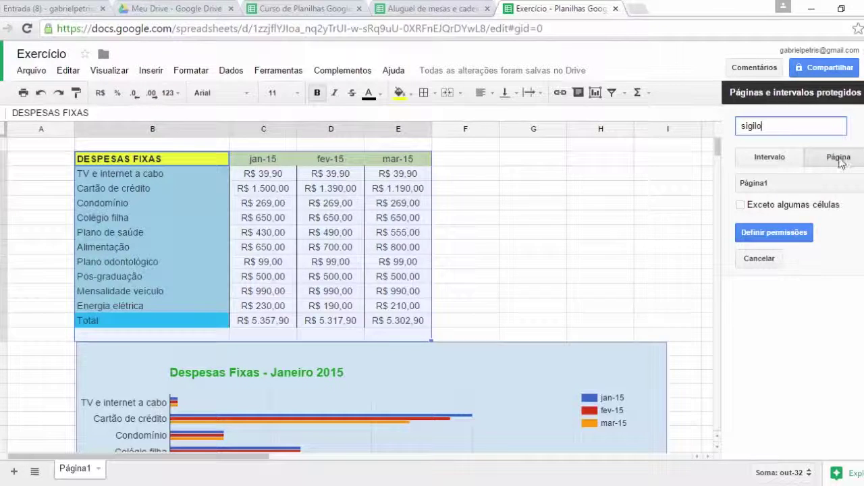
pyautogui.click(838, 160)
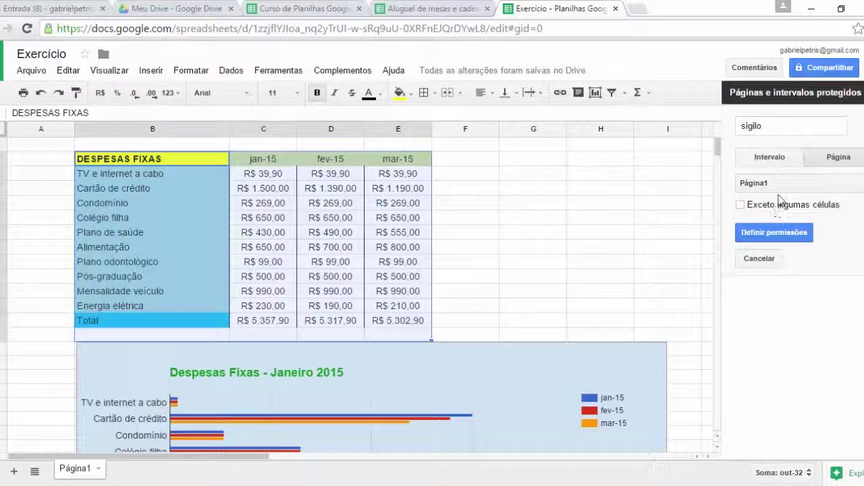
pyautogui.click(776, 233)
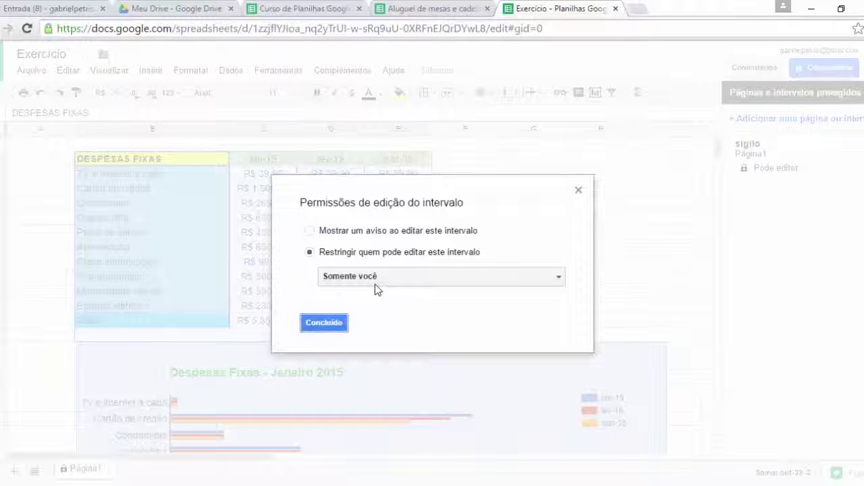
# Step: Compare the two editing permission options and set the sheet protection to "Mostrar um aviso ao editar este intervalo"
pyautogui.click(309, 231)
pyautogui.click(309, 252)
pyautogui.click(309, 231)
pyautogui.click(309, 252)
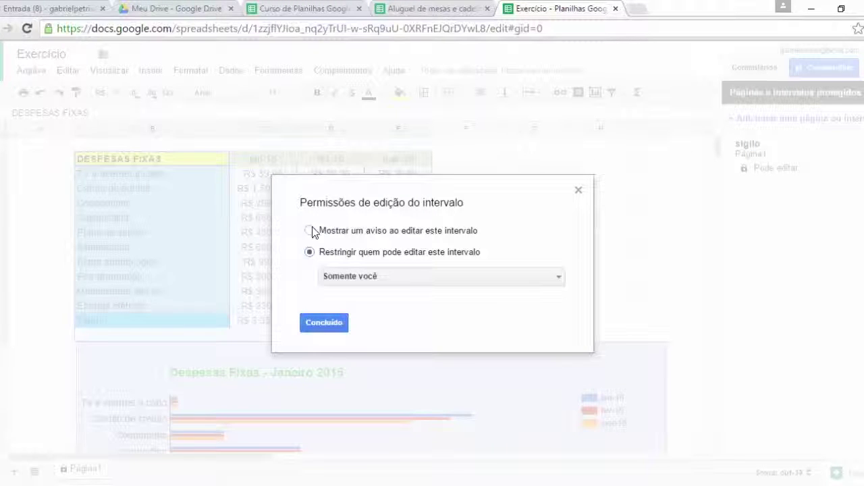
pyautogui.click(312, 232)
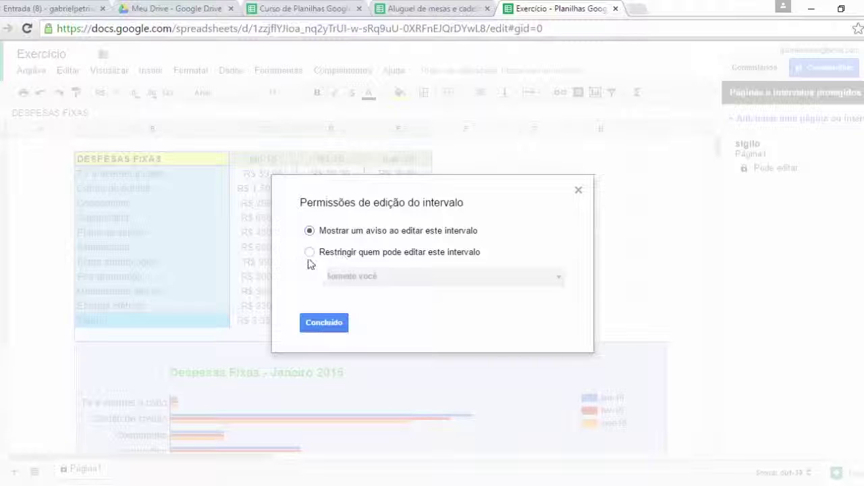
pyautogui.click(310, 254)
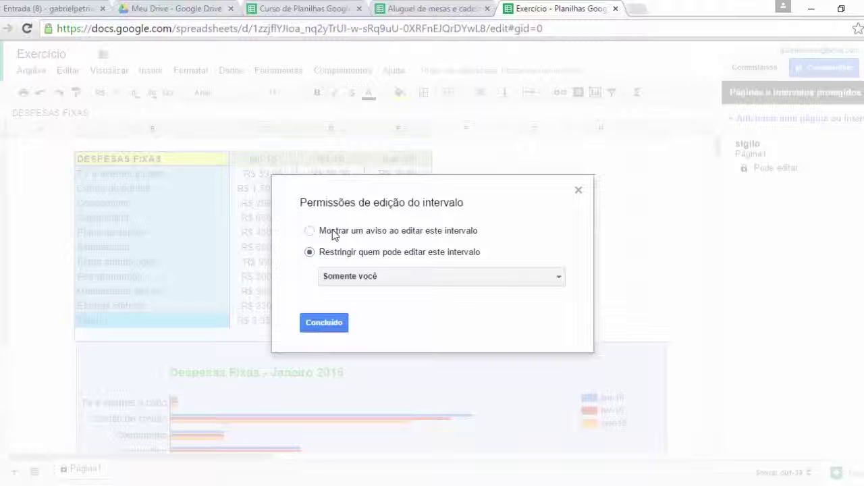
pyautogui.click(313, 233)
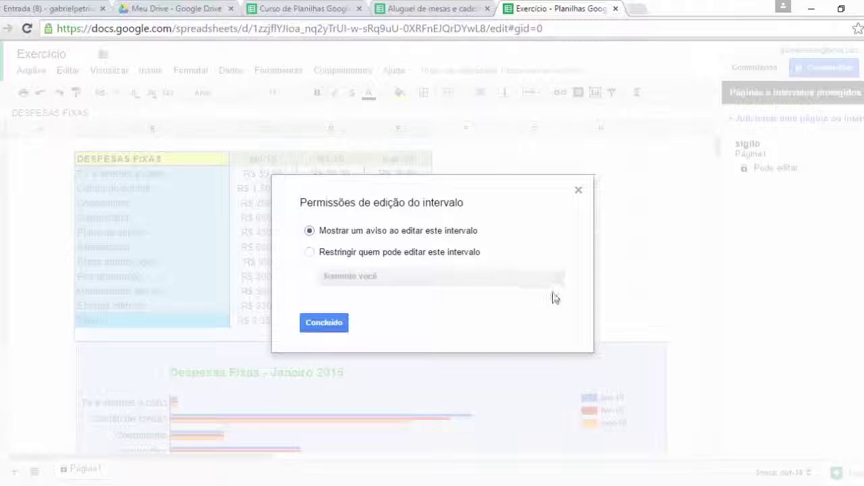
pyautogui.click(328, 324)
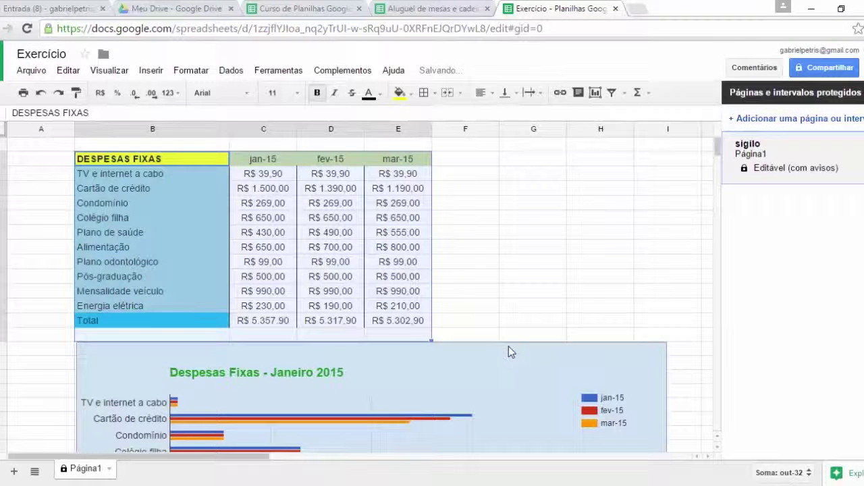
# Step: Try to overwrite the mar-15 value of Plano de saúde with 555 and decline the edit
pyautogui.click(420, 232)
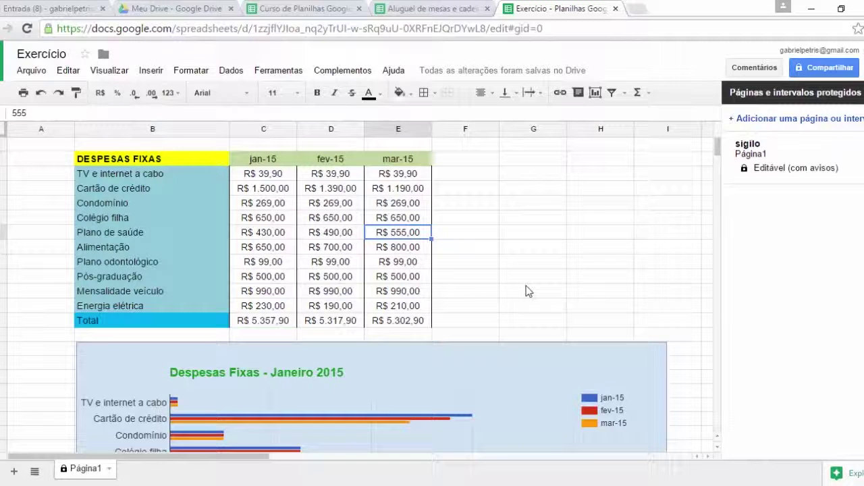
pyautogui.write('555')
pyautogui.press('Return')
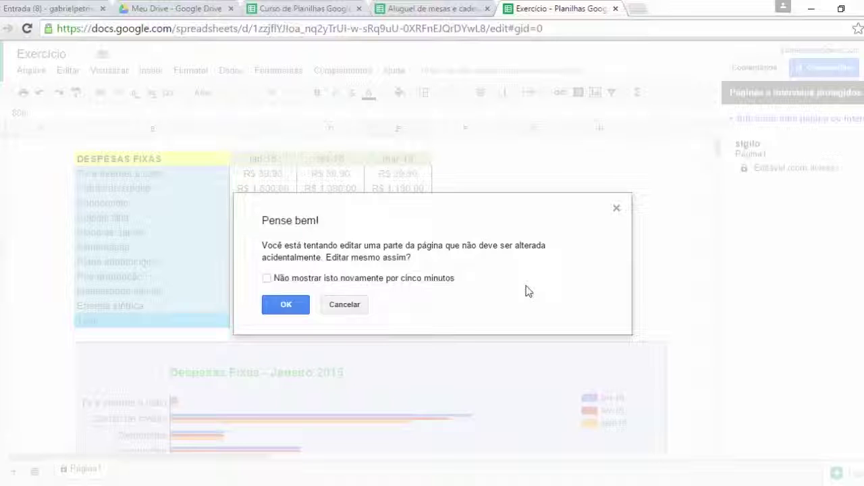
pyautogui.click(344, 305)
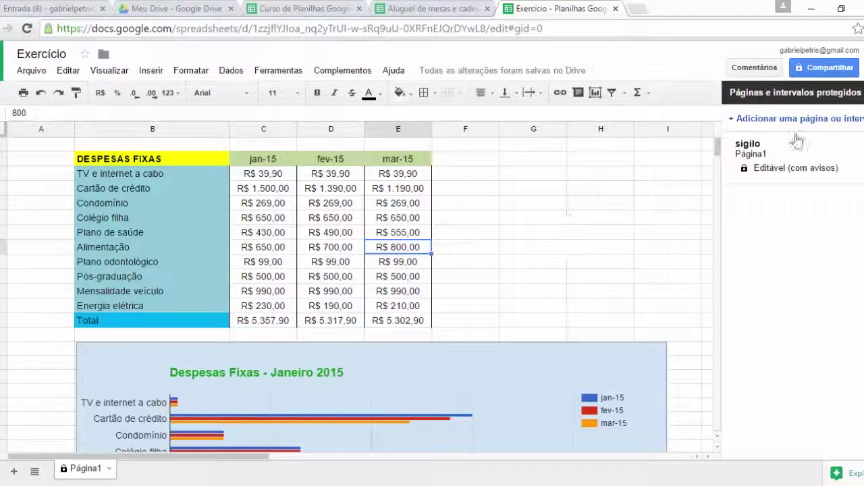
# Step: Remove the "sigilo" protection from the Página1 sheet
pyautogui.click(782, 174)
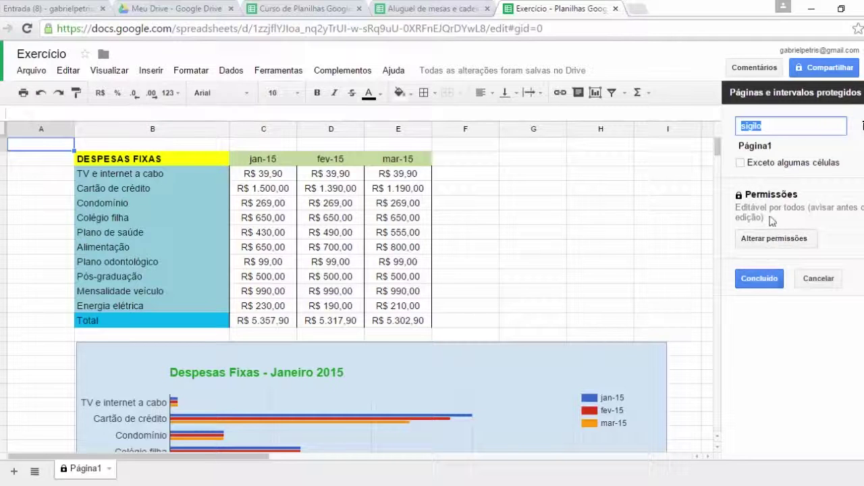
pyautogui.click(863, 126)
pyautogui.click(284, 292)
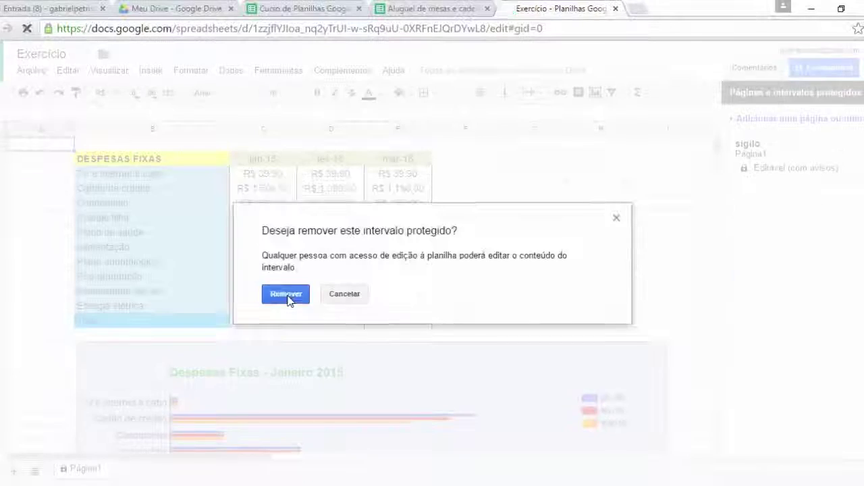
pyautogui.click(285, 303)
pyautogui.click(503, 272)
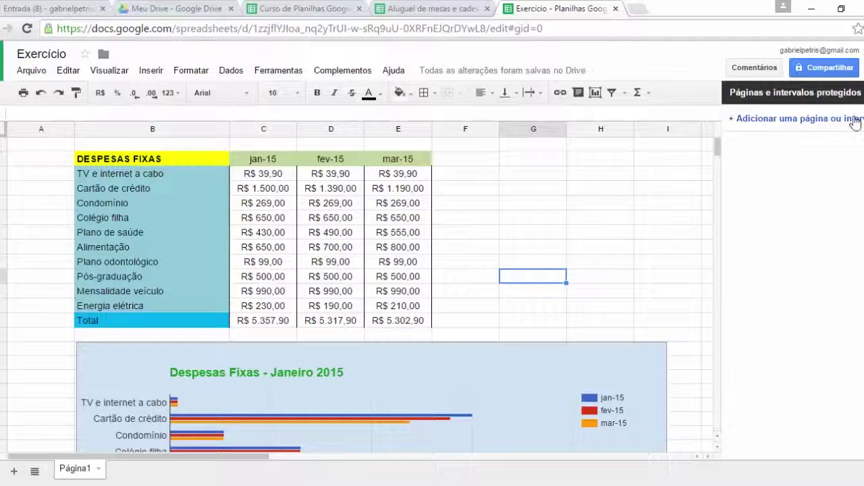
# Step: View the protection options for the Página1 sheet again and close them without protecting anything
pyautogui.rightClick(80, 477)
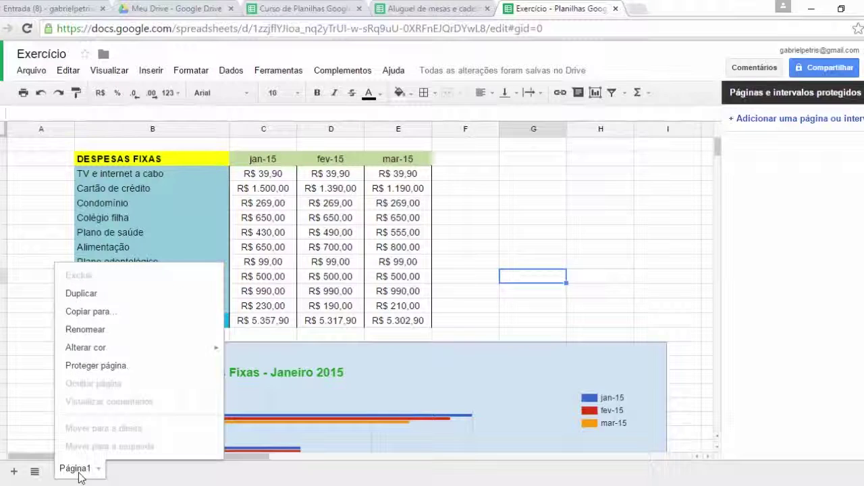
pyautogui.click(106, 368)
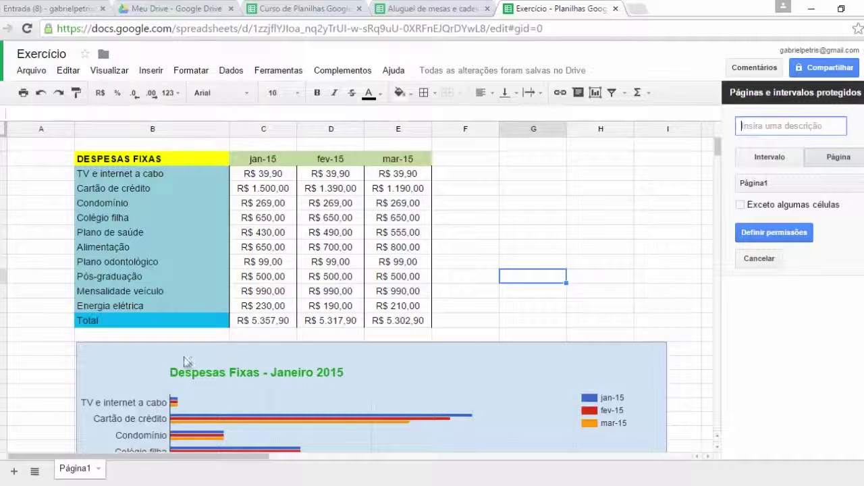
pyautogui.click(289, 73)
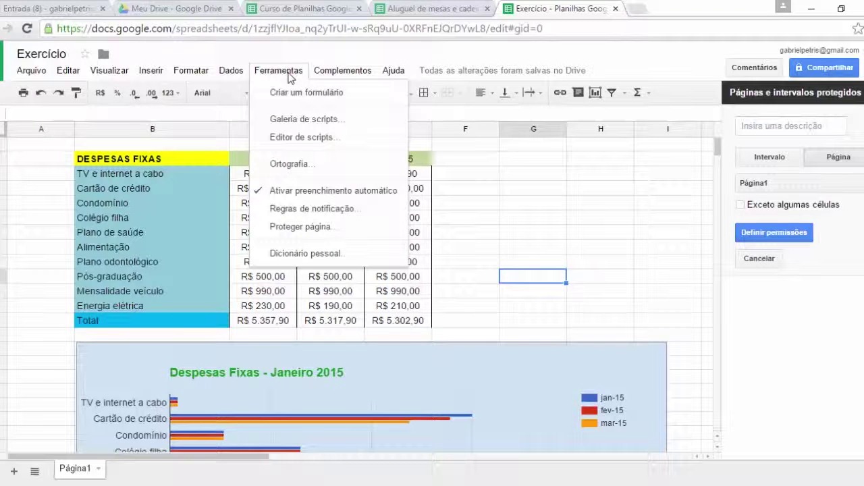
pyautogui.moveTo(393, 70)
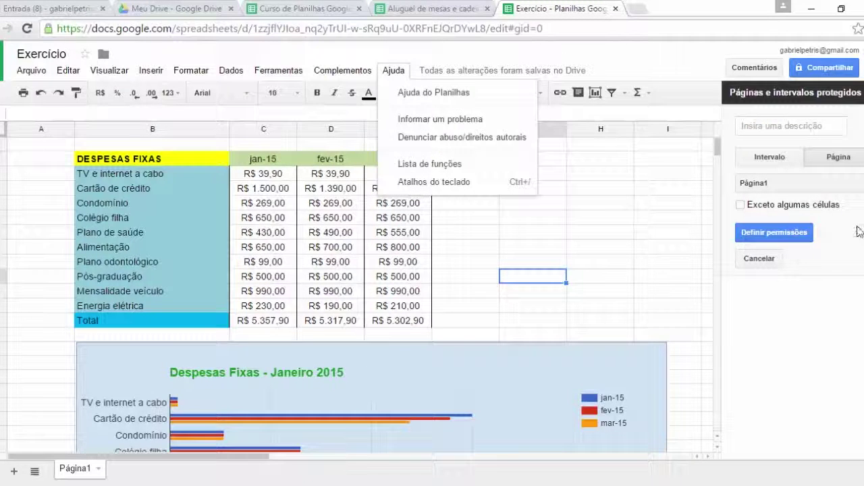
pyautogui.click(799, 92)
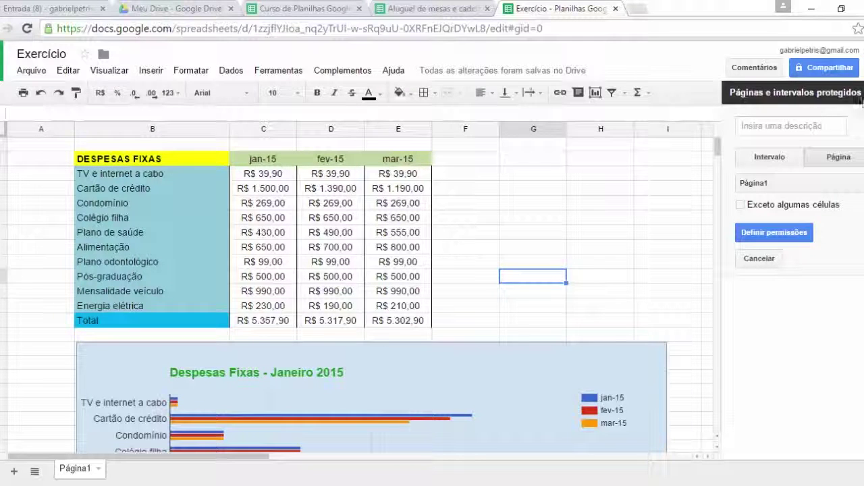
pyautogui.click(848, 100)
# Step: Browse the spreadsheet add-ons available to install and view the add-on category list
pyautogui.click(339, 71)
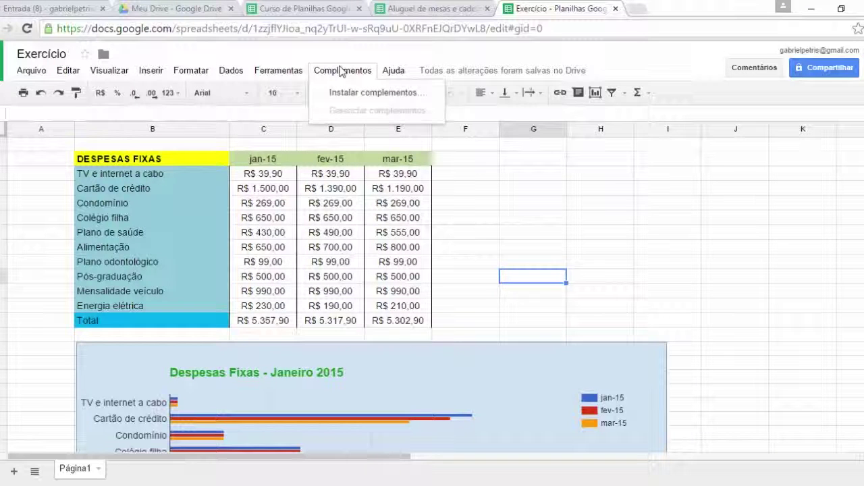
pyautogui.click(354, 94)
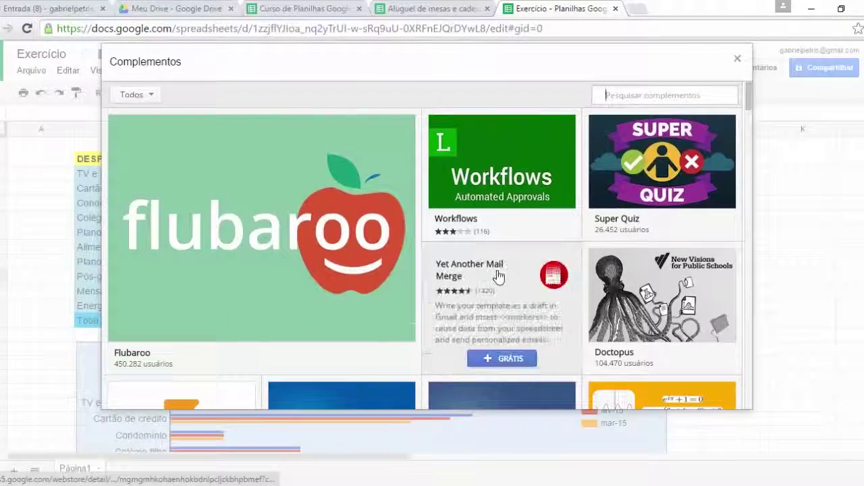
pyautogui.scroll(-2, 502, 275)
pyautogui.scroll(-5, 507, 287)
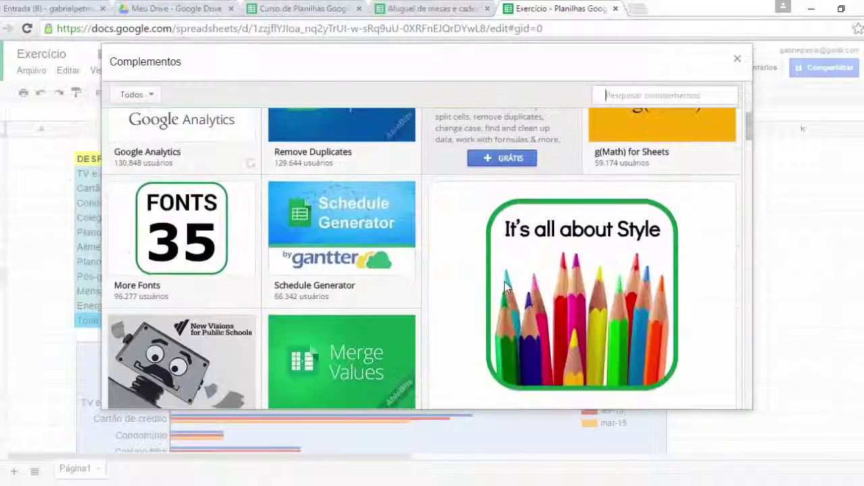
pyautogui.scroll(7, 506, 287)
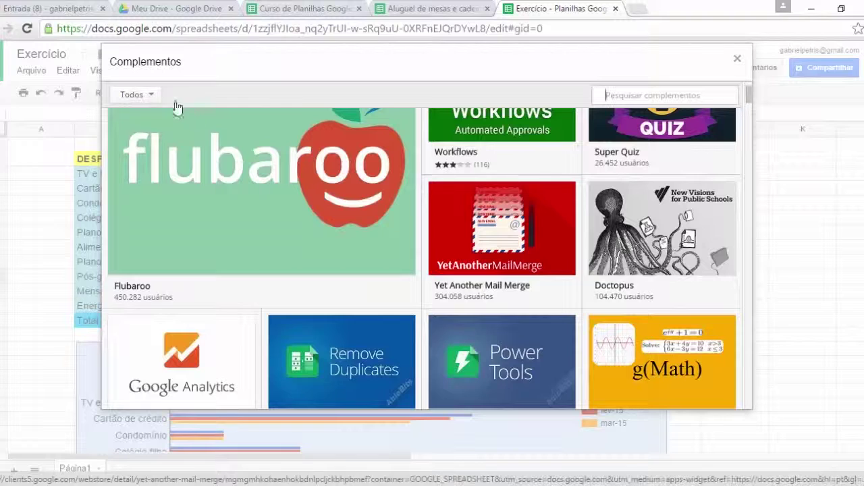
pyautogui.click(146, 97)
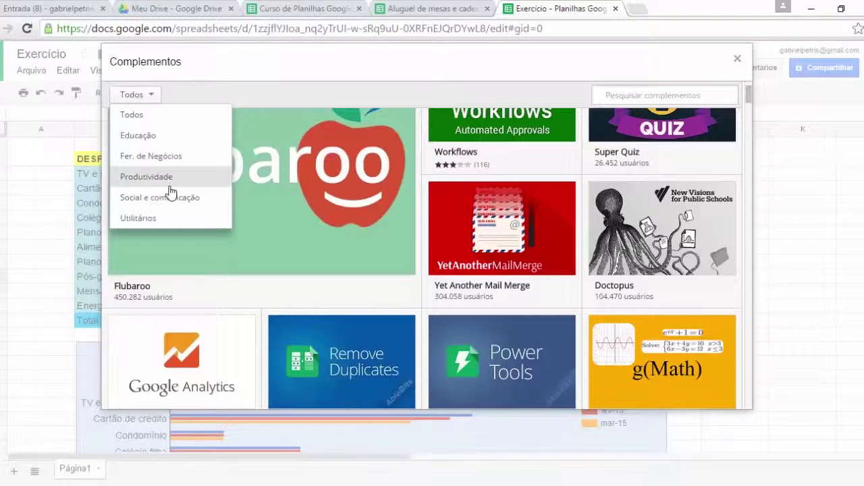
pyautogui.scroll(-5, 511, 226)
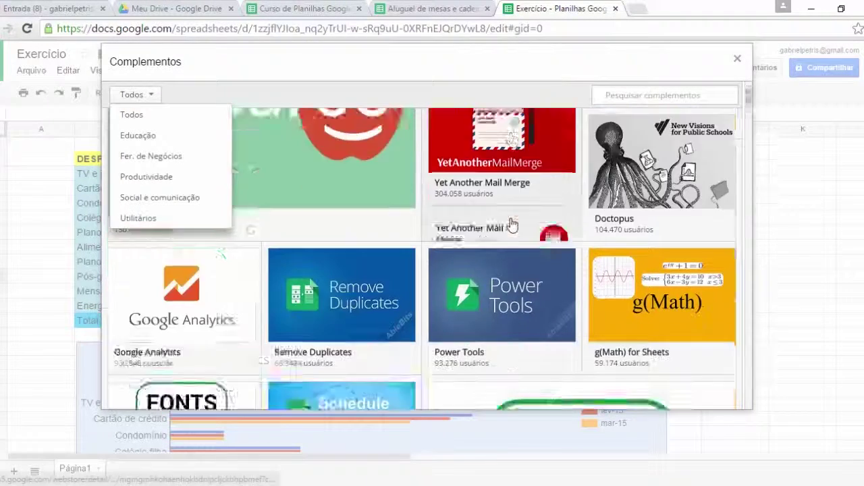
pyautogui.scroll(-5, 393, 277)
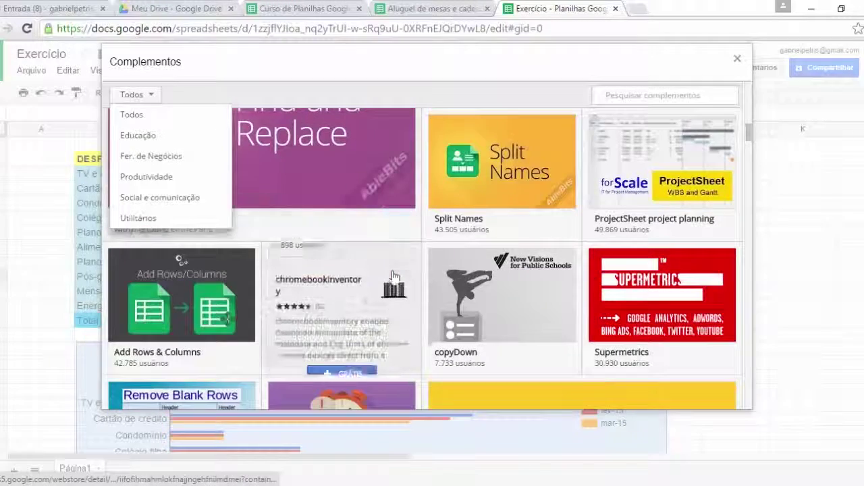
# Step: Install the free Add Rows & Columns add-on and grant the access it requests
pyautogui.moveTo(152, 298)
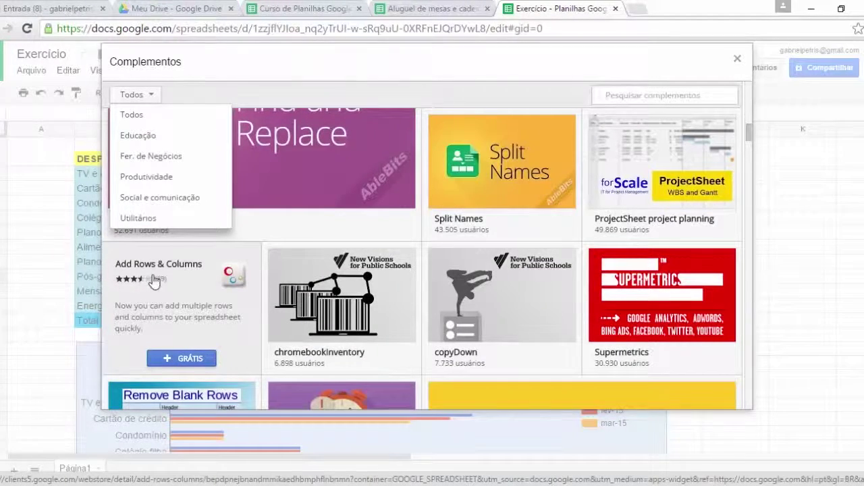
pyautogui.click(187, 360)
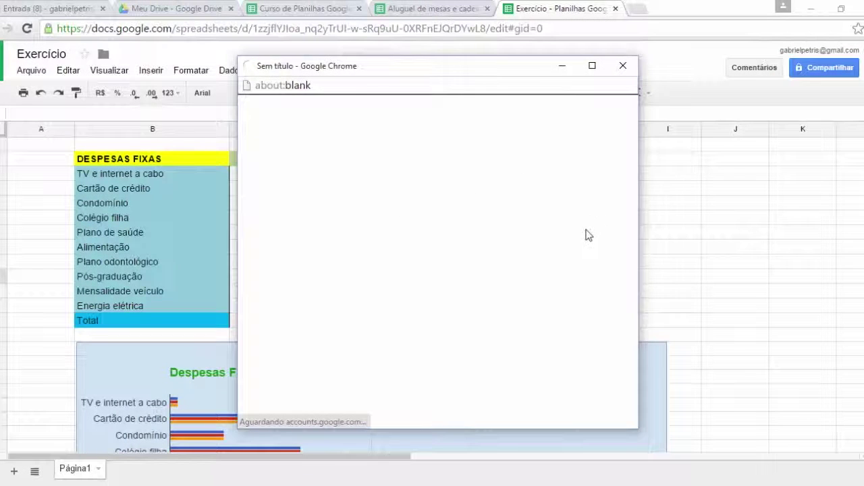
pyautogui.click(552, 365)
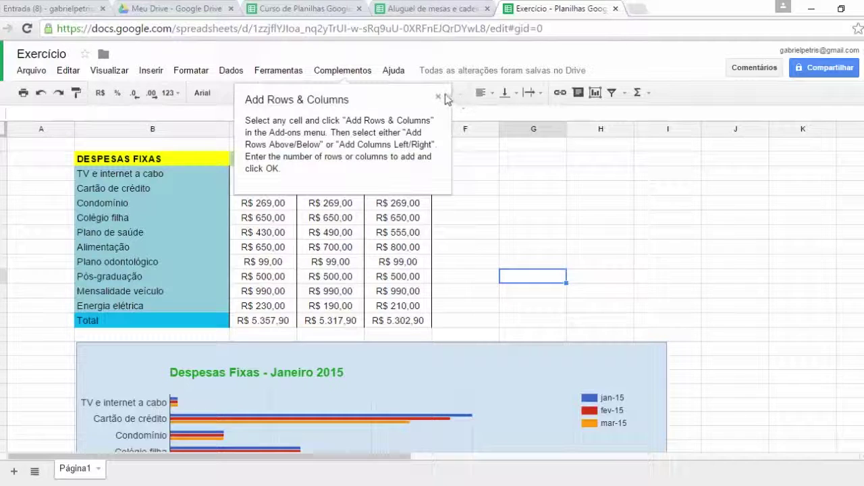
# Step: Check the installed Add Rows & Columns entry among the add-ons without running it
pyautogui.click(356, 73)
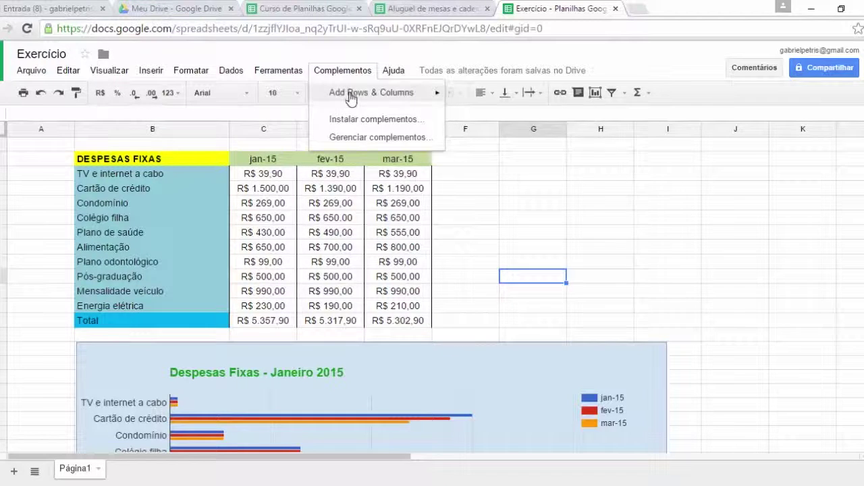
pyautogui.moveTo(356, 93)
pyautogui.click(555, 291)
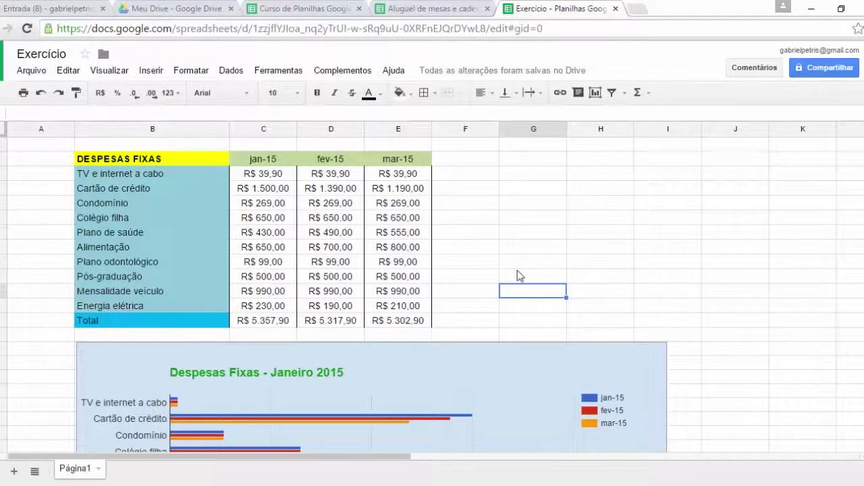
# Step: Insert two blank rows above the Alimentação row, one at a time with the built-in command, and undo both insertions
pyautogui.click(92, 247)
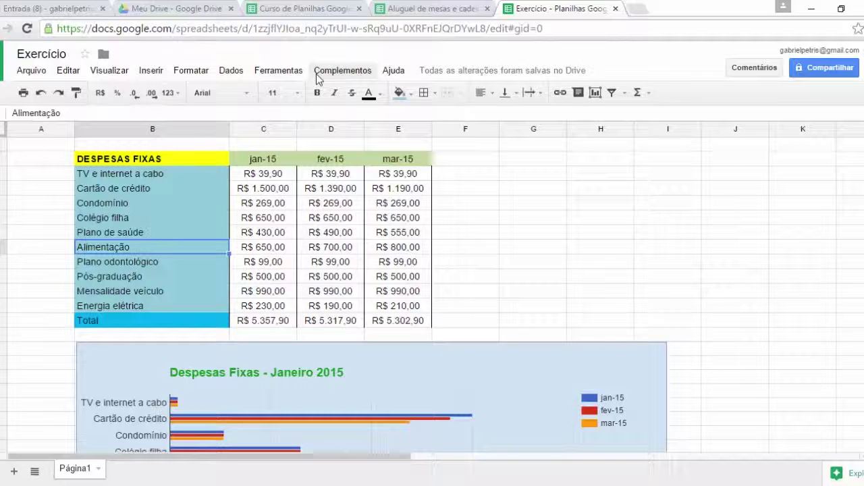
pyautogui.click(152, 76)
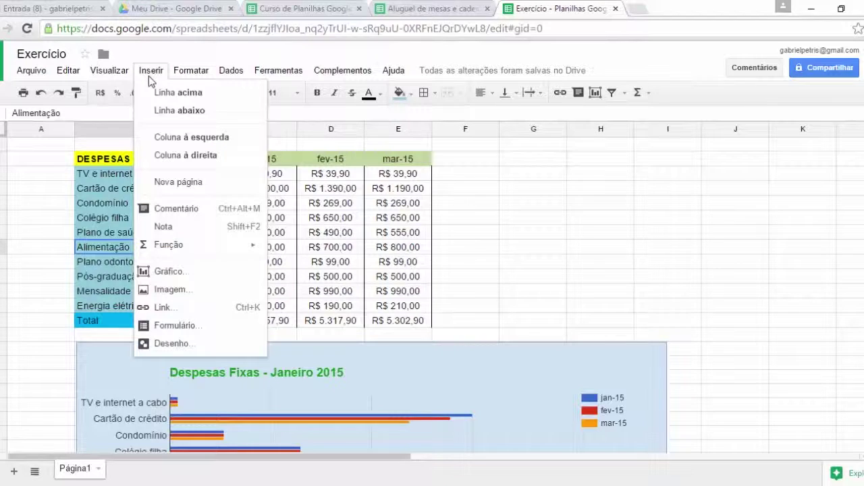
pyautogui.click(170, 94)
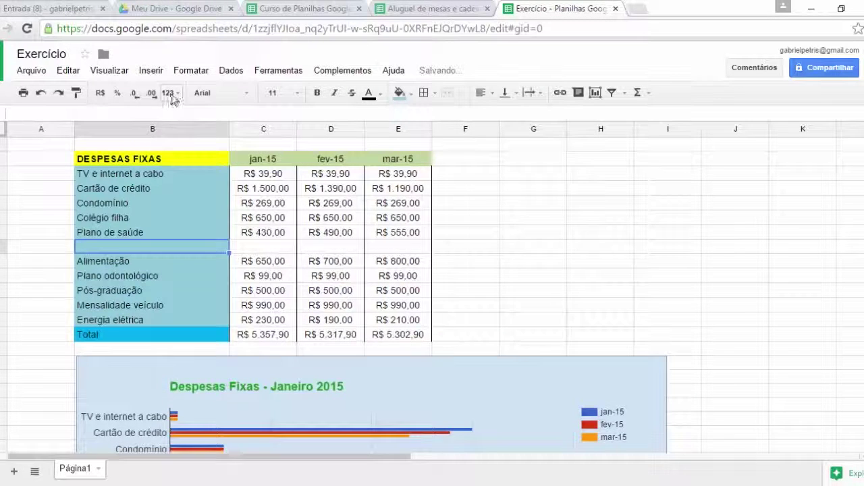
pyautogui.click(153, 71)
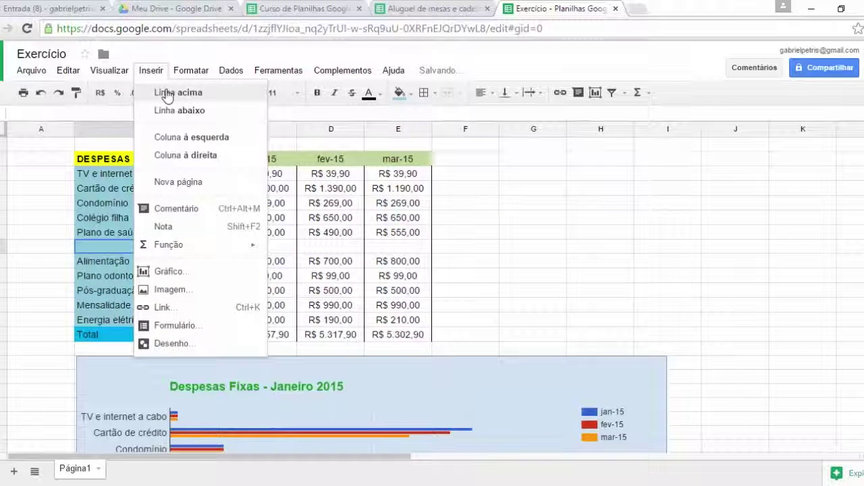
pyautogui.click(168, 96)
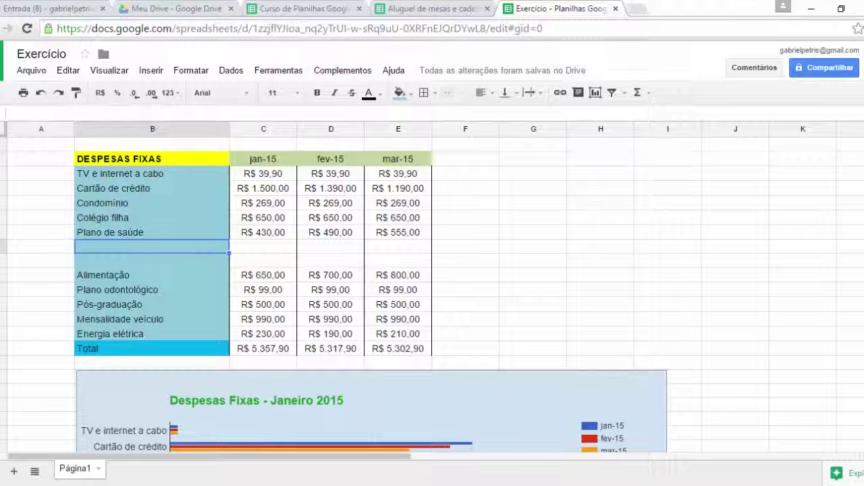
pyautogui.click(41, 92)
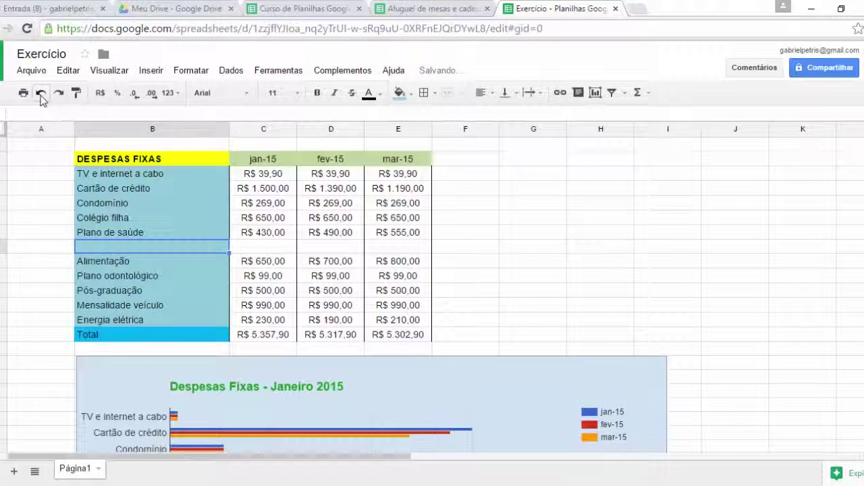
pyautogui.click(40, 93)
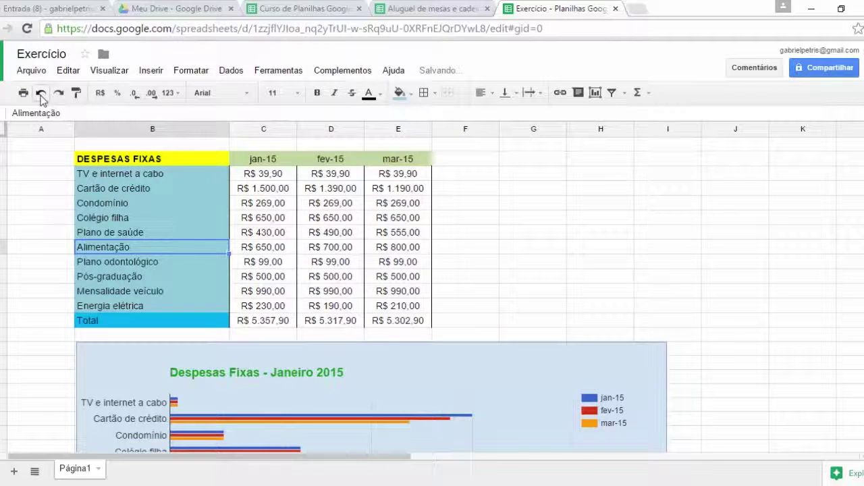
# Step: Add 5 rows below the Alimentação row with the Add Rows & Columns add-on, and undo the addition
pyautogui.click(348, 72)
pyautogui.moveTo(378, 100)
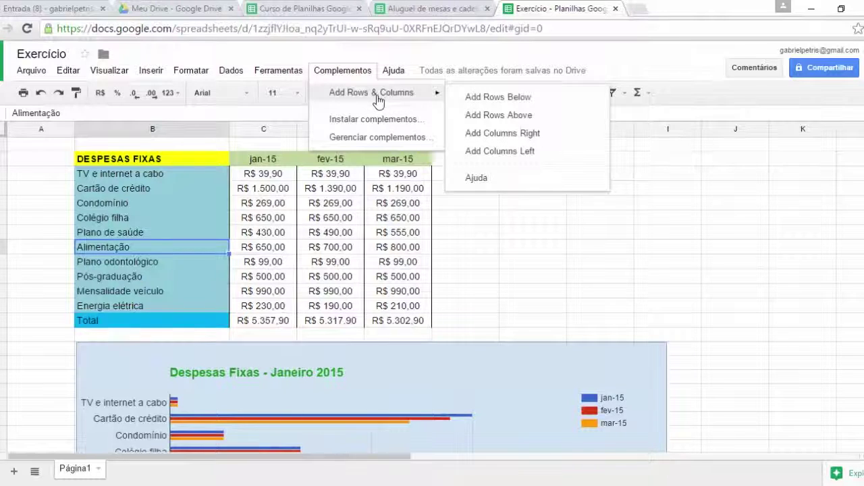
pyautogui.click(536, 99)
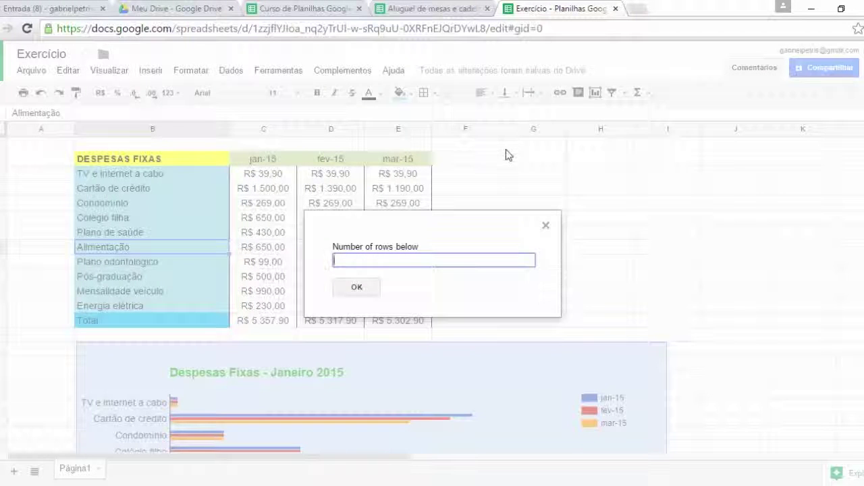
pyautogui.write('5')
pyautogui.click(357, 288)
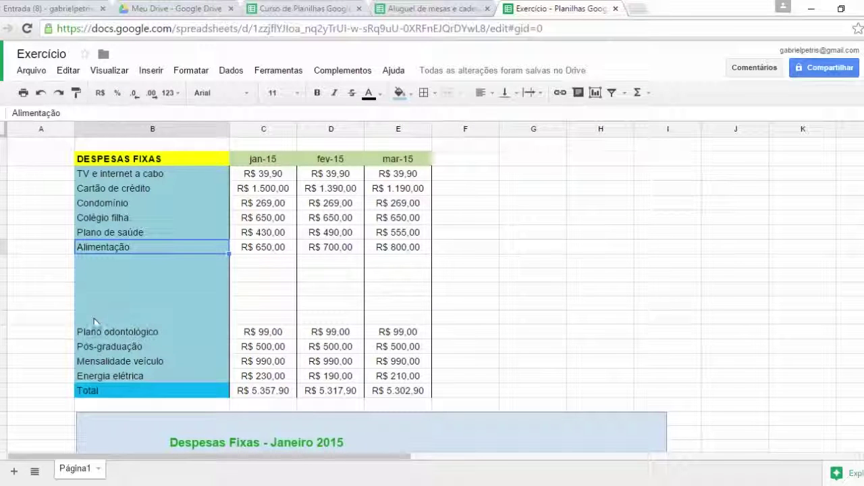
pyautogui.click(40, 93)
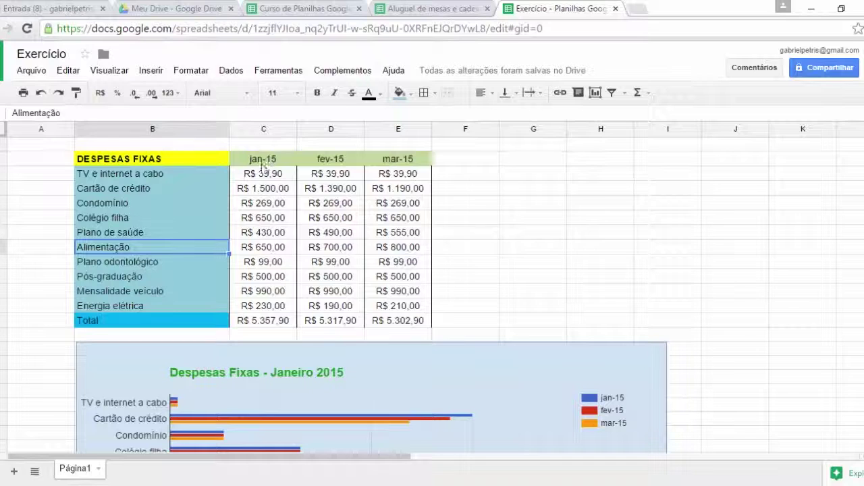
# Step: Add 3 columns to the left of the jan-15 column with the Add Rows & Columns add-on
pyautogui.click(262, 237)
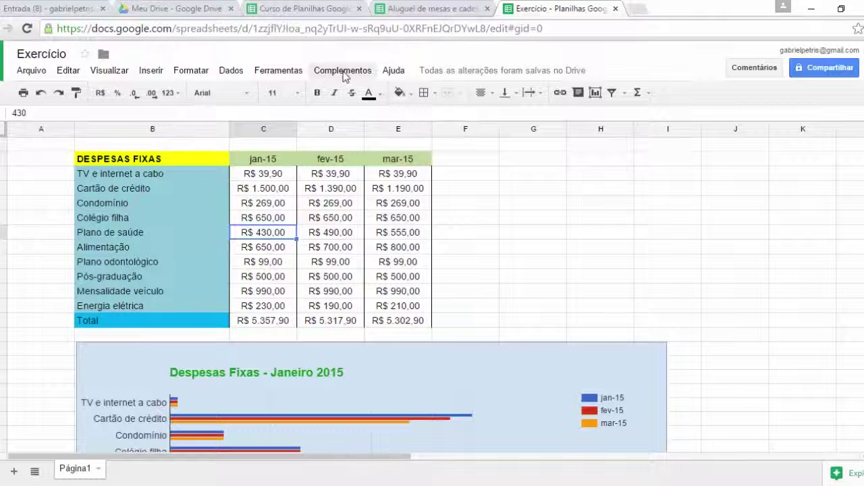
pyautogui.click(342, 70)
pyautogui.moveTo(357, 92)
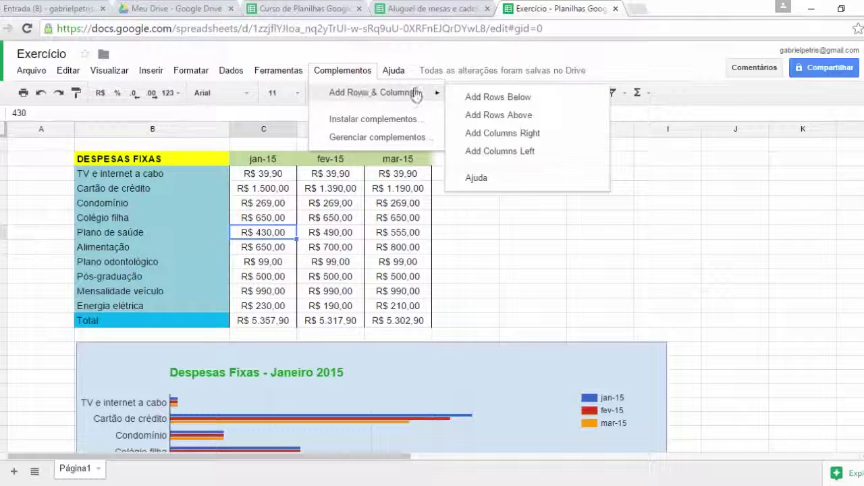
pyautogui.click(506, 152)
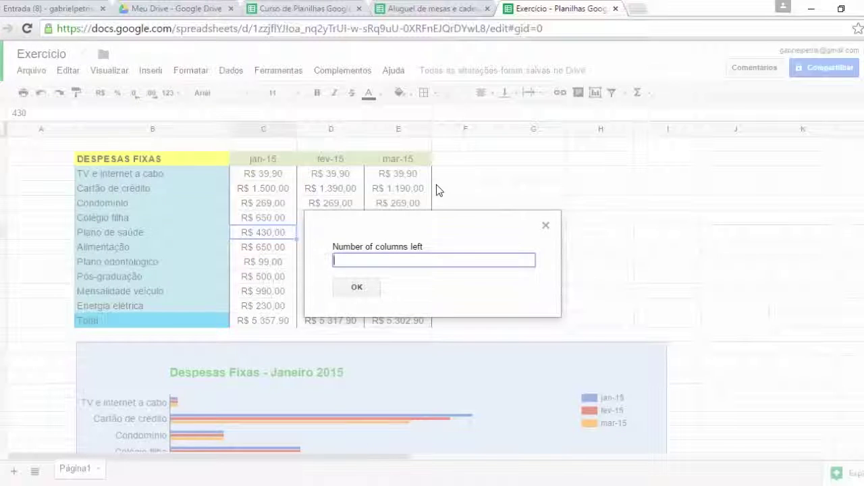
pyautogui.write('3')
pyautogui.click(357, 288)
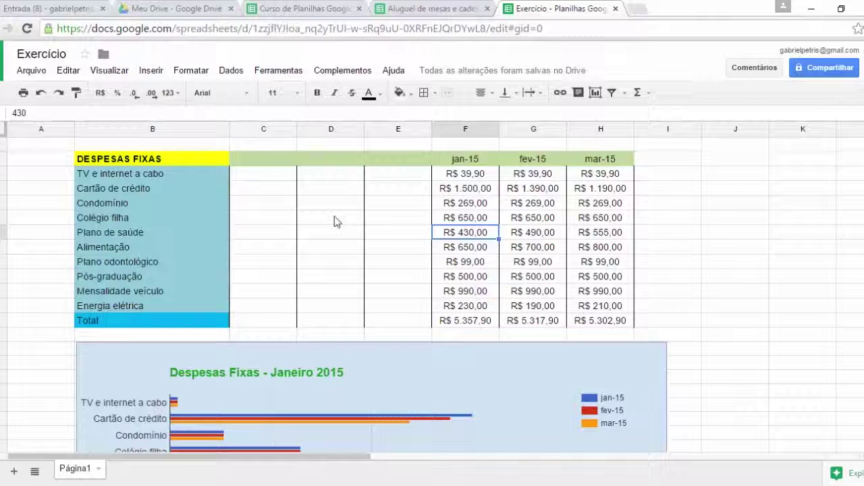
pyautogui.click(341, 70)
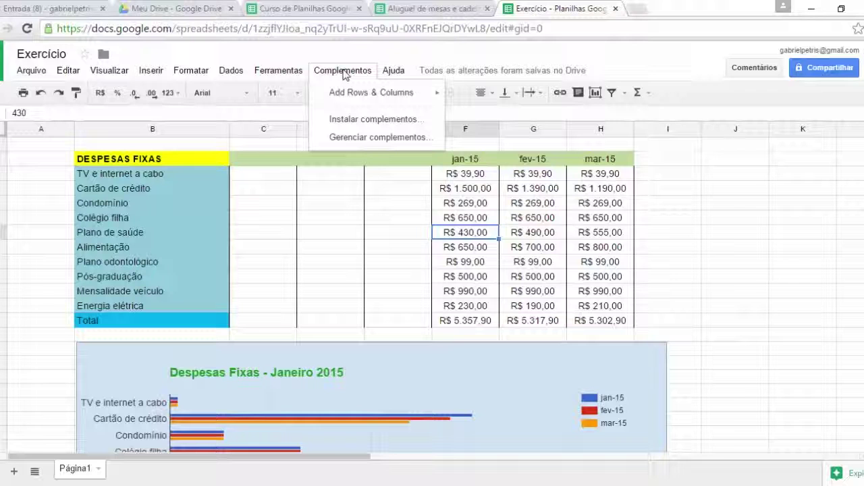
pyautogui.click(726, 250)
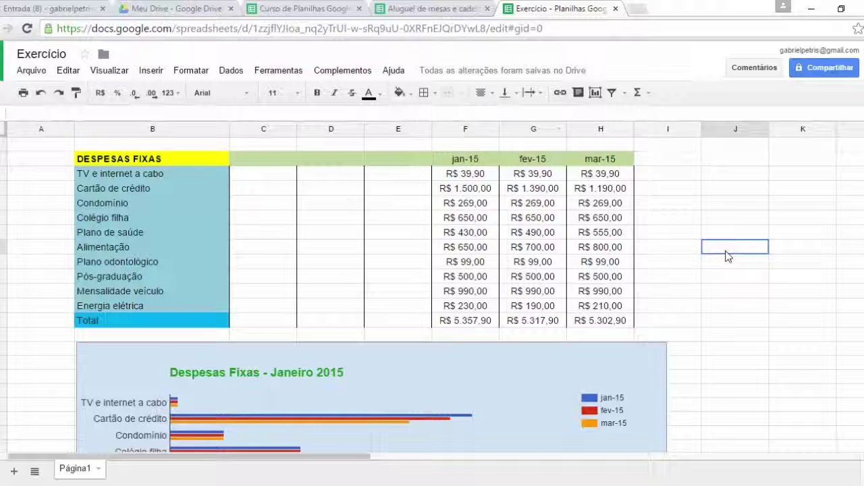